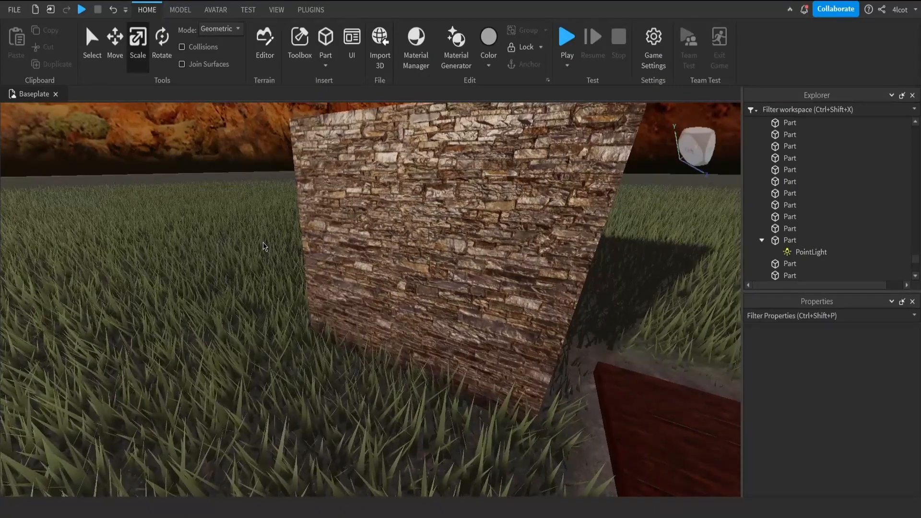
pyautogui.moveTo(276, 232); pyautogui.dragTo(276, 226, button='right')
pyautogui.press('d')
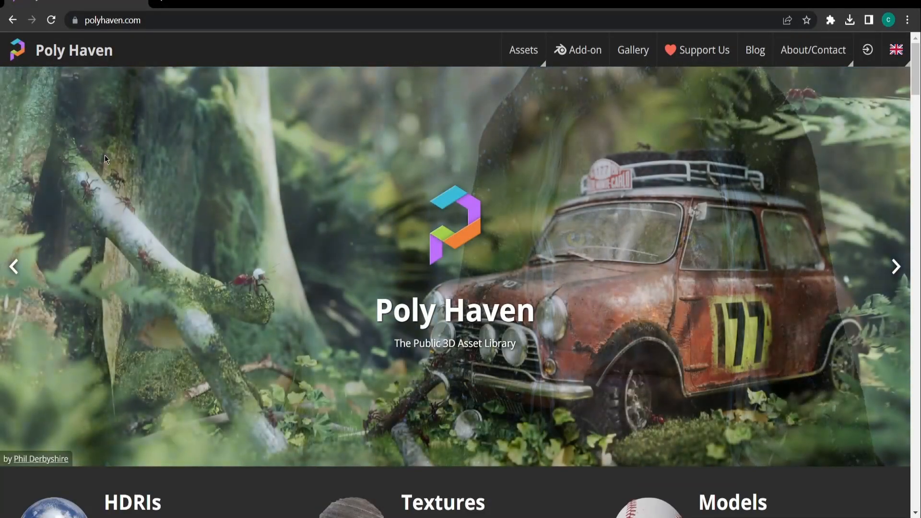
# Step: On the Poly Haven website, open the Textures library and browse the available stone, brick and wood textures
pyautogui.scroll(-5, 348, 200)
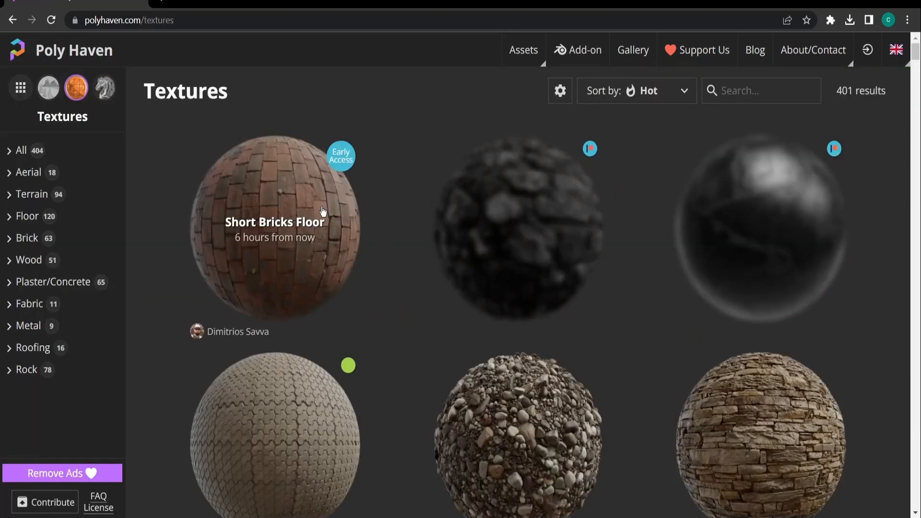
pyautogui.scroll(-1, 422, 201)
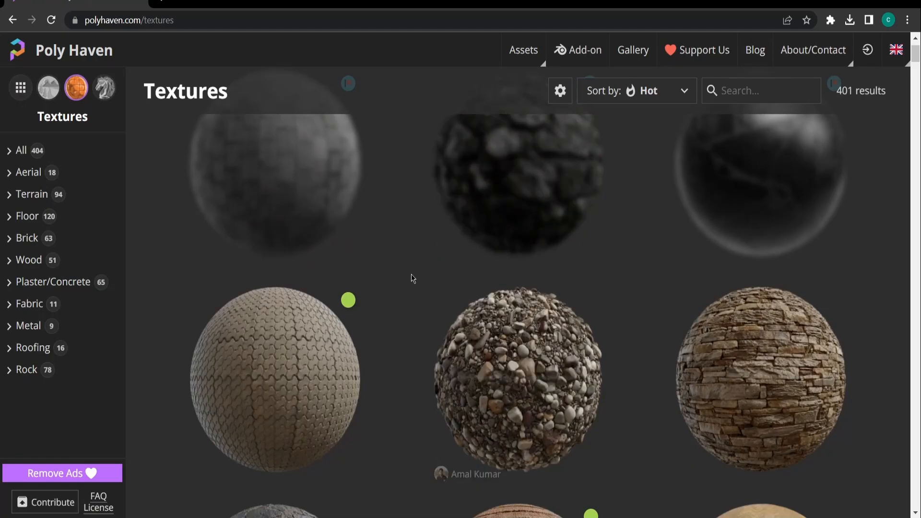
pyautogui.scroll(1, 416, 270)
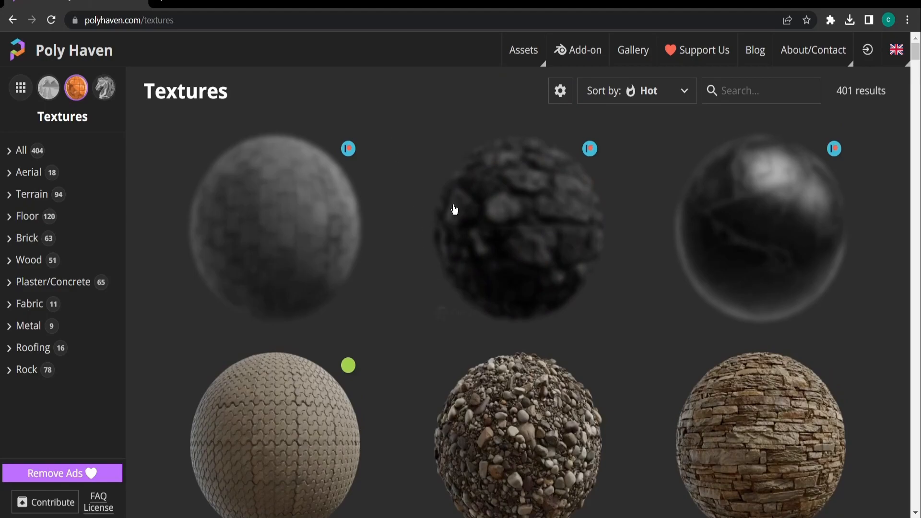
pyautogui.scroll(-3, 620, 288)
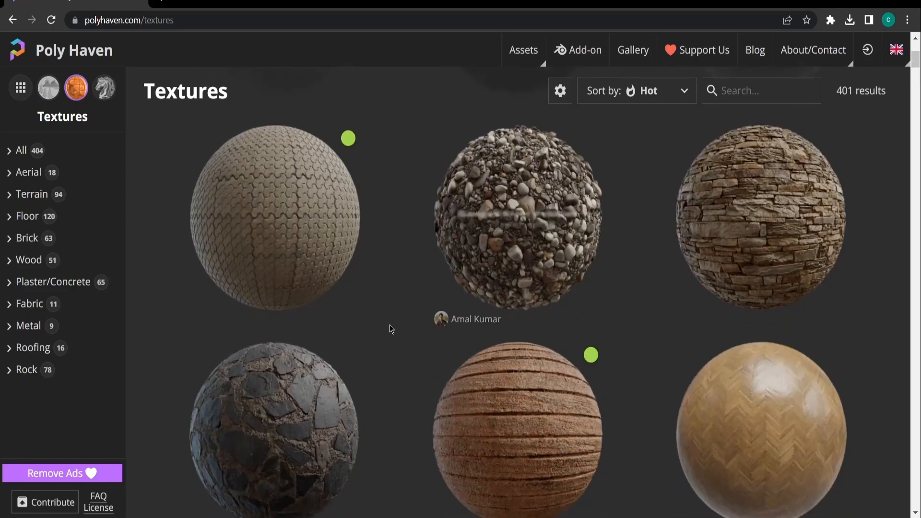
pyautogui.scroll(3, 582, 243)
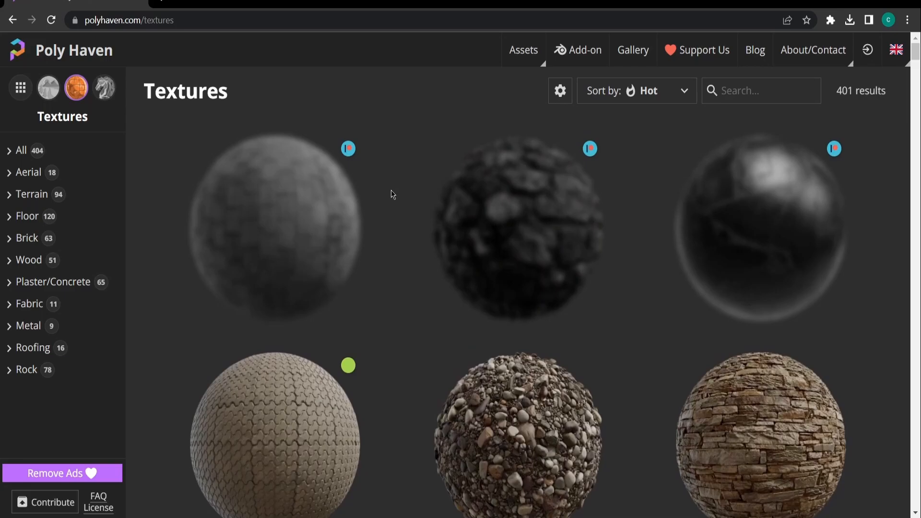
pyautogui.scroll(-3, 383, 197)
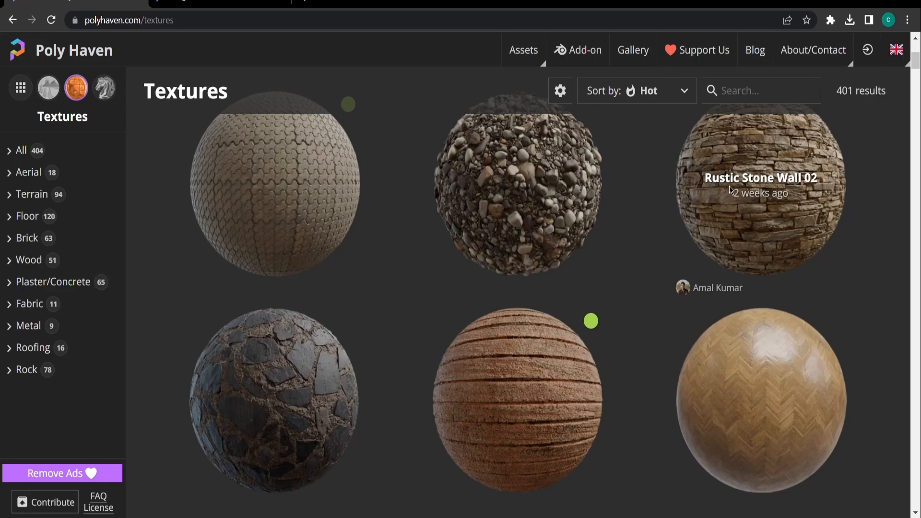
pyautogui.scroll(-5, 491, 216)
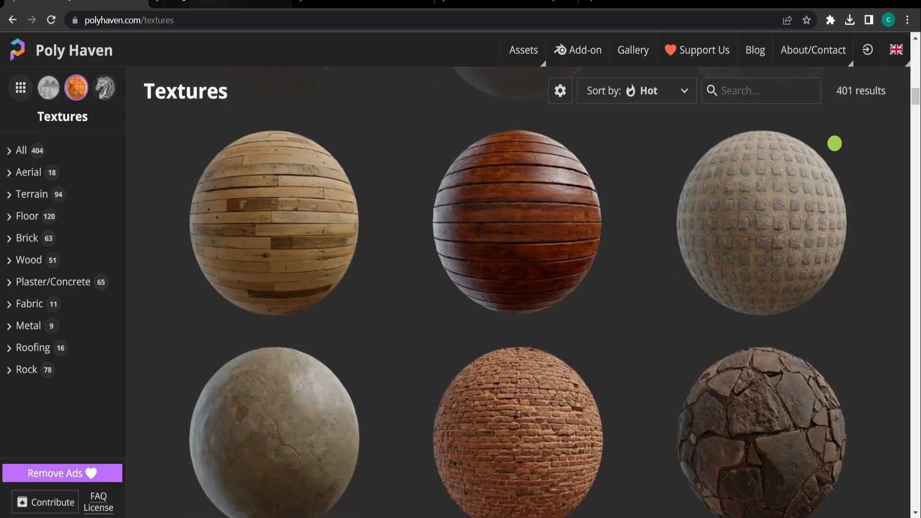
# Step: Open the river pebbles texture page, check the resolution choices and ZIP contents, and download it at 2K with PNG maps
pyautogui.click(221, 3)
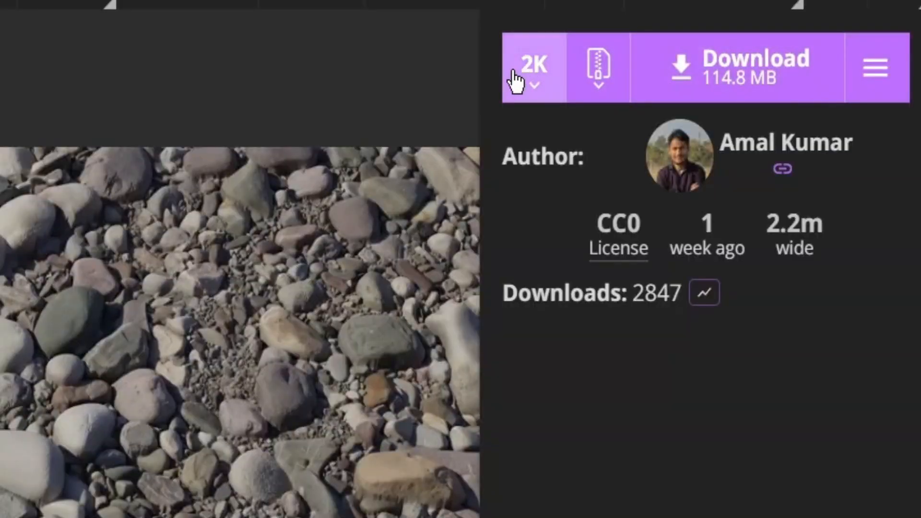
pyautogui.click(724, 94)
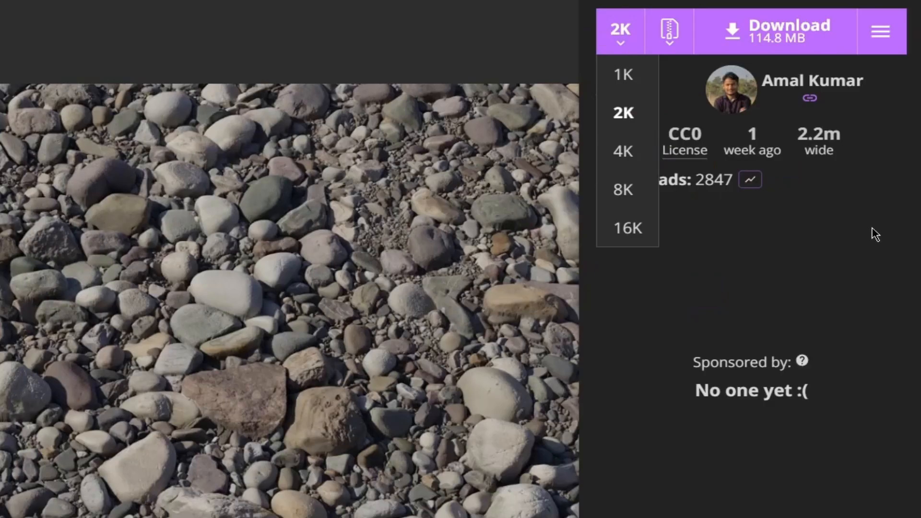
pyautogui.click(863, 363)
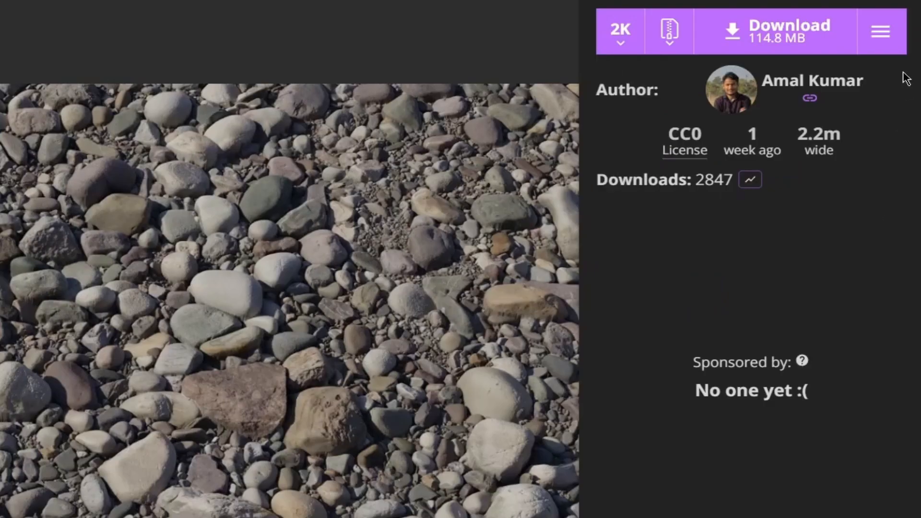
pyautogui.click(881, 47)
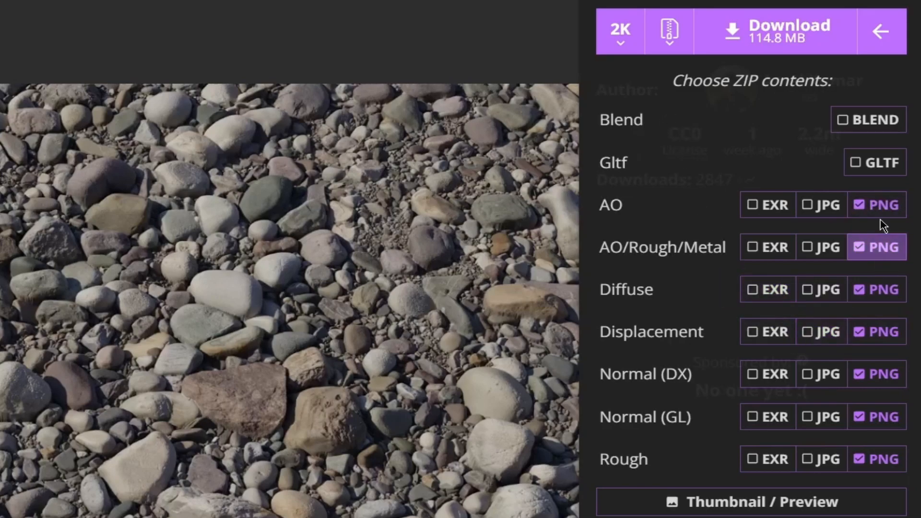
pyautogui.click(773, 35)
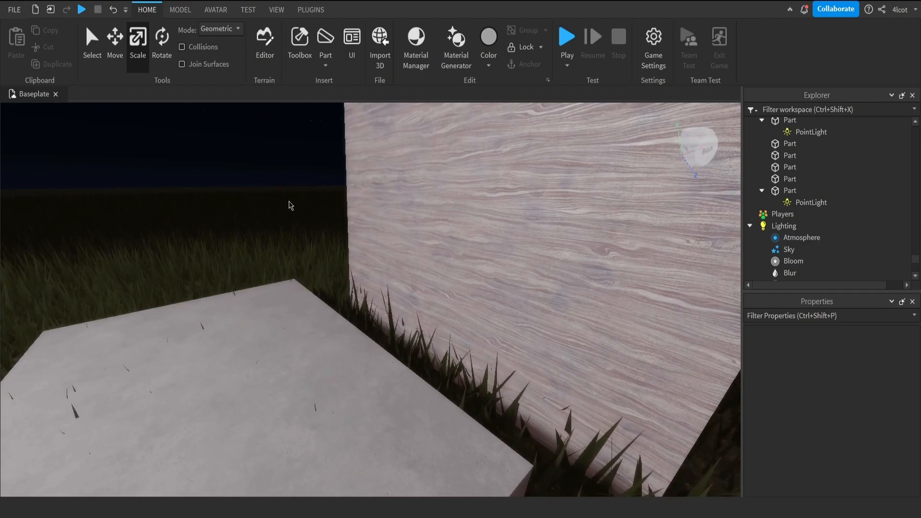
# Step: In Roblox Studio, open the Material Manager and look through the material categories to Stone
pyautogui.press('a')
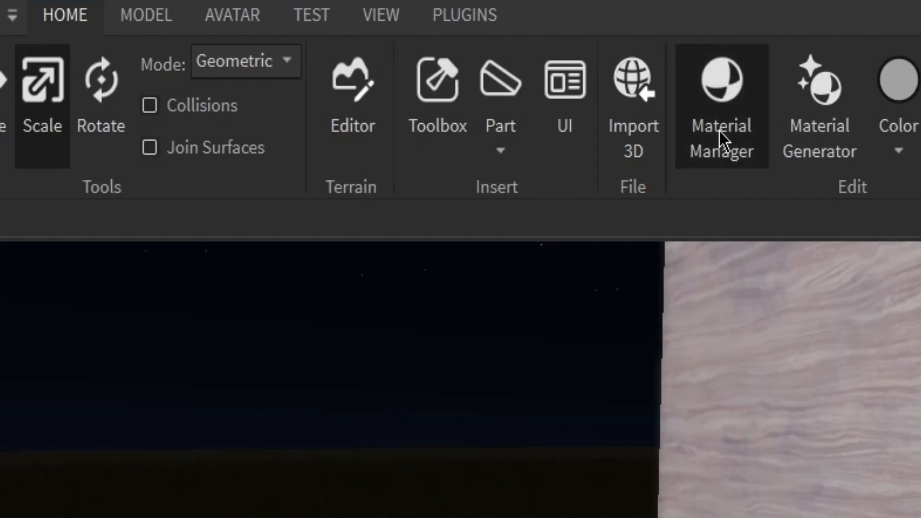
pyautogui.click(718, 131)
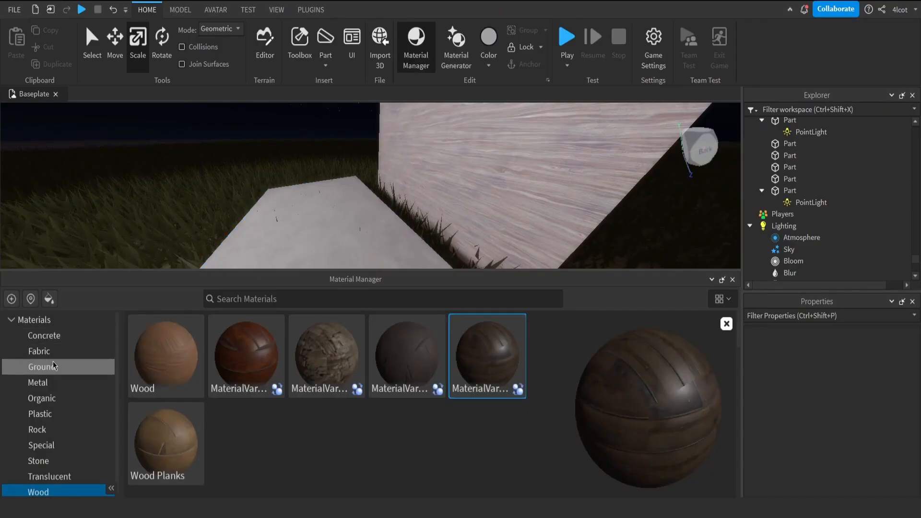
pyautogui.click(57, 352)
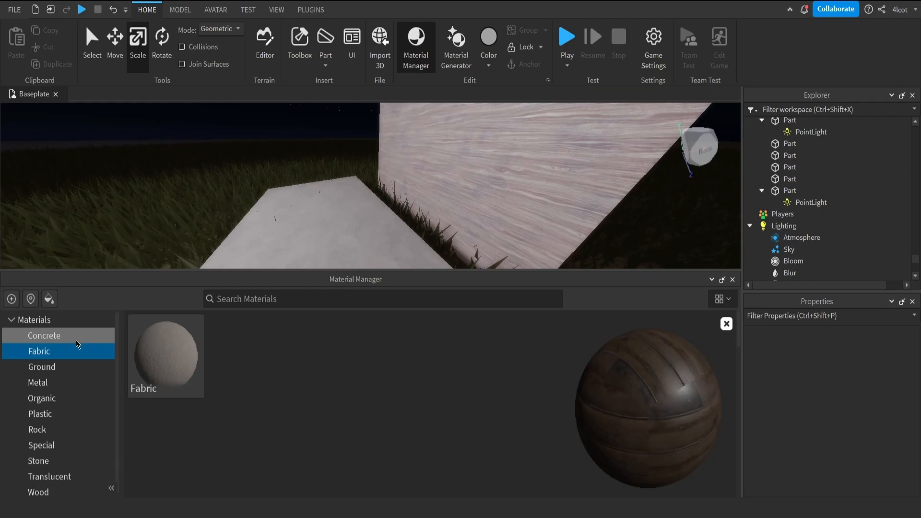
pyautogui.click(71, 369)
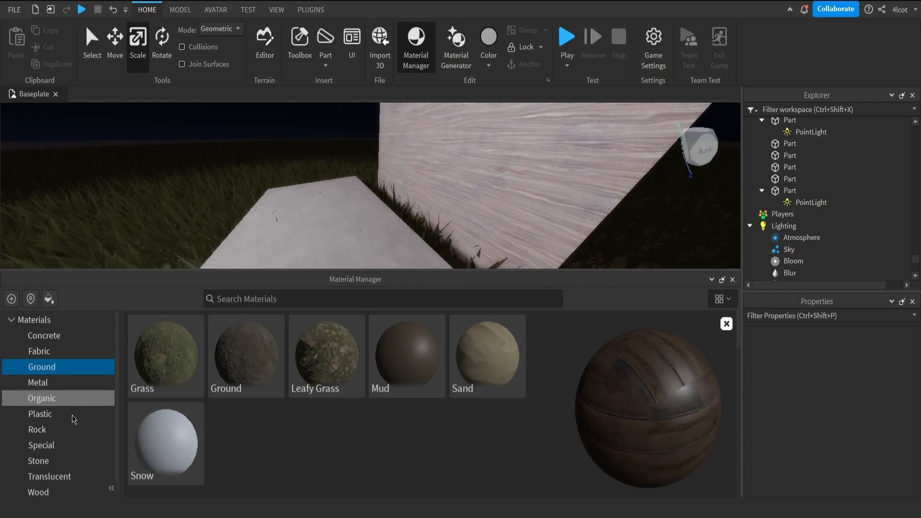
pyautogui.click(63, 460)
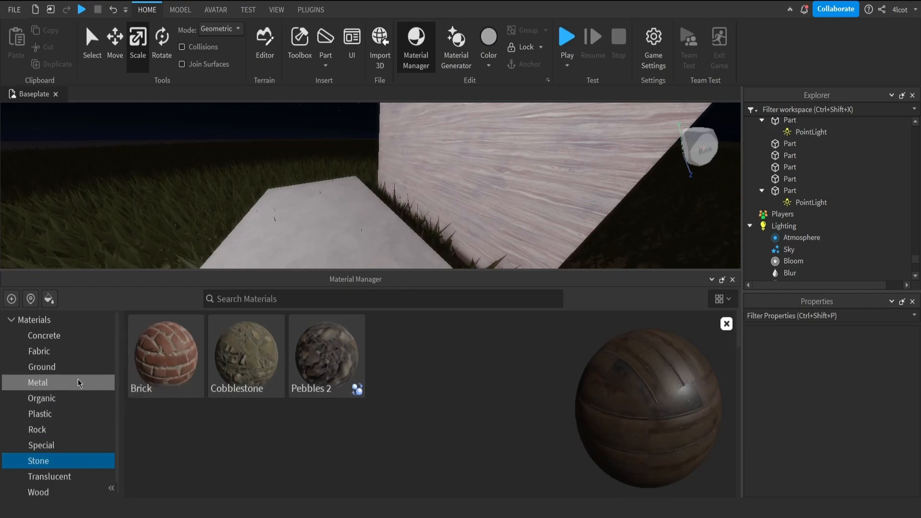
# Step: Create a new material variant based on the Cobblestone material
pyautogui.moveTo(253, 173); pyautogui.dragTo(250, 178, button='right')
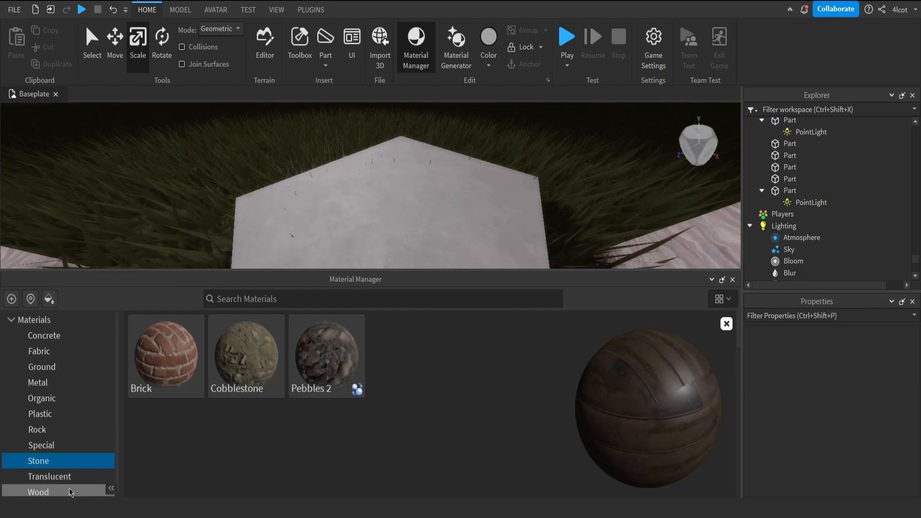
pyautogui.click(331, 387)
pyautogui.click(262, 367)
pyautogui.click(356, 364)
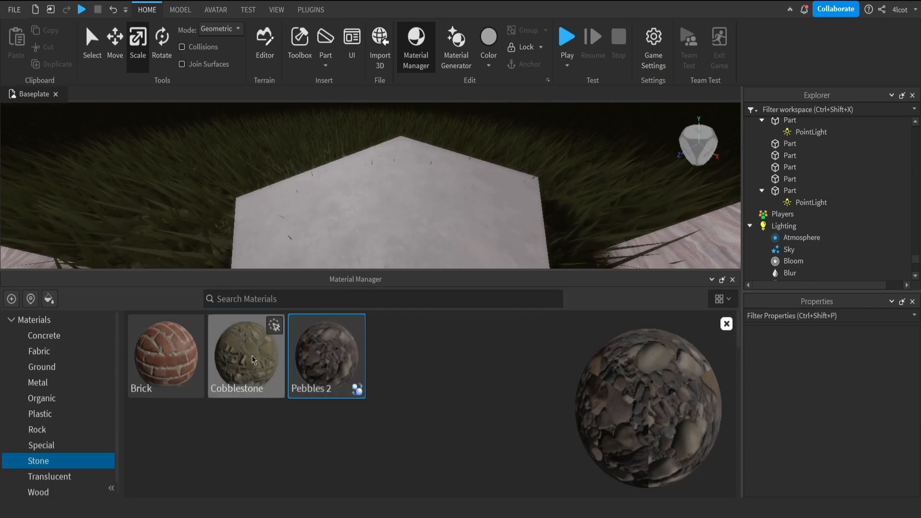
pyautogui.click(247, 331)
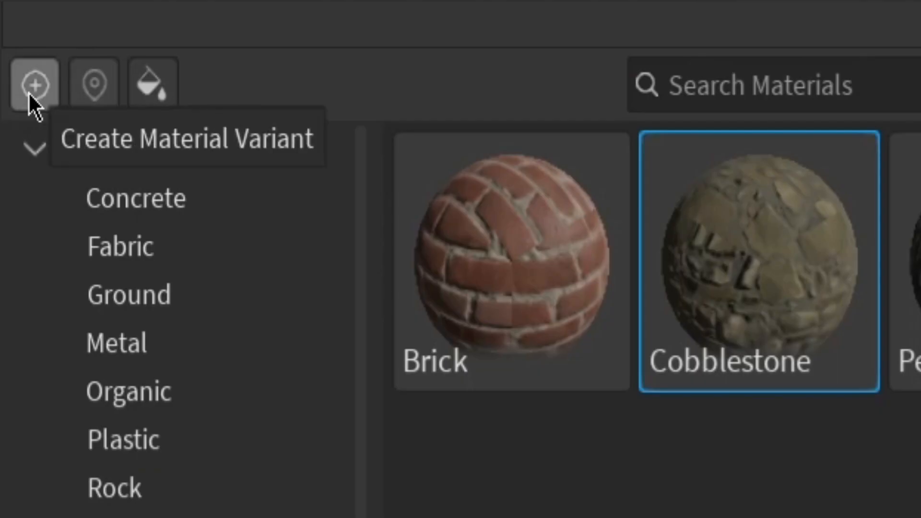
pyautogui.click(28, 92)
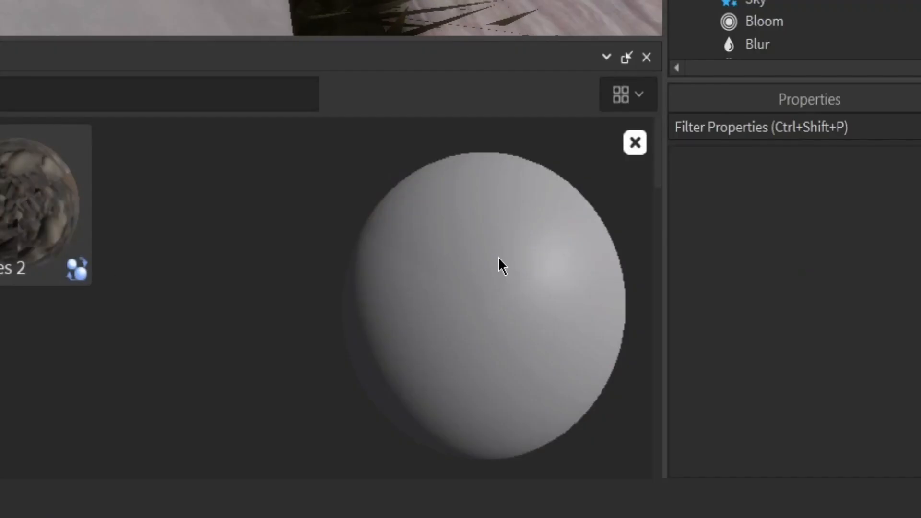
# Step: Rename the new Cobblestone variant as Pebble Test
pyautogui.scroll(-4, 656, 386)
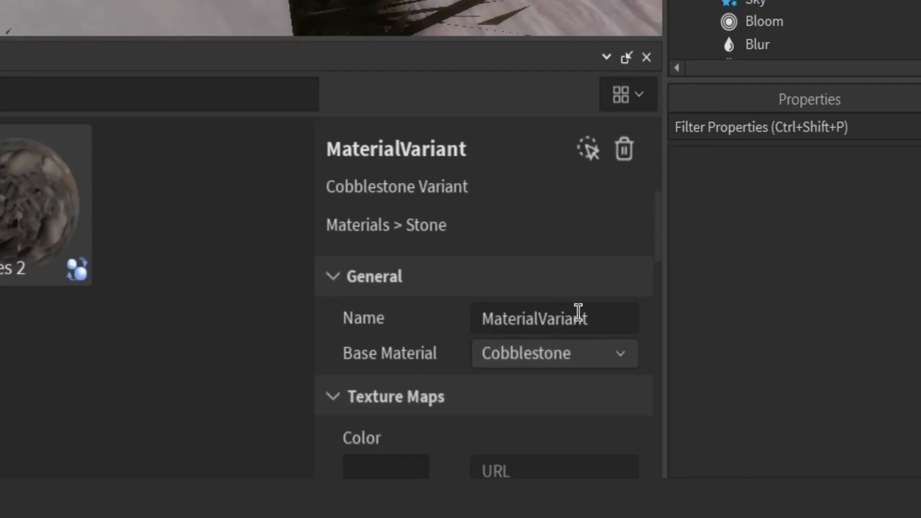
pyautogui.click(524, 308)
pyautogui.doubleClick(516, 312)
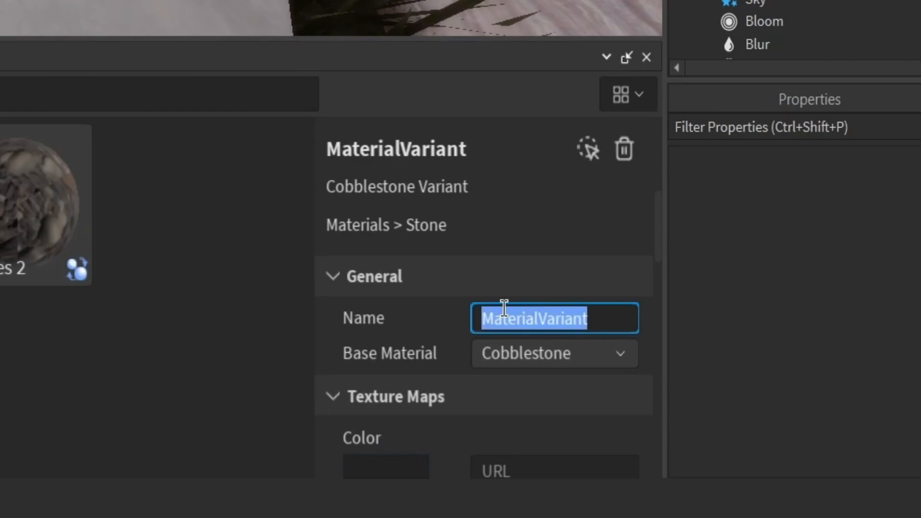
pyautogui.write('Pebble Test')
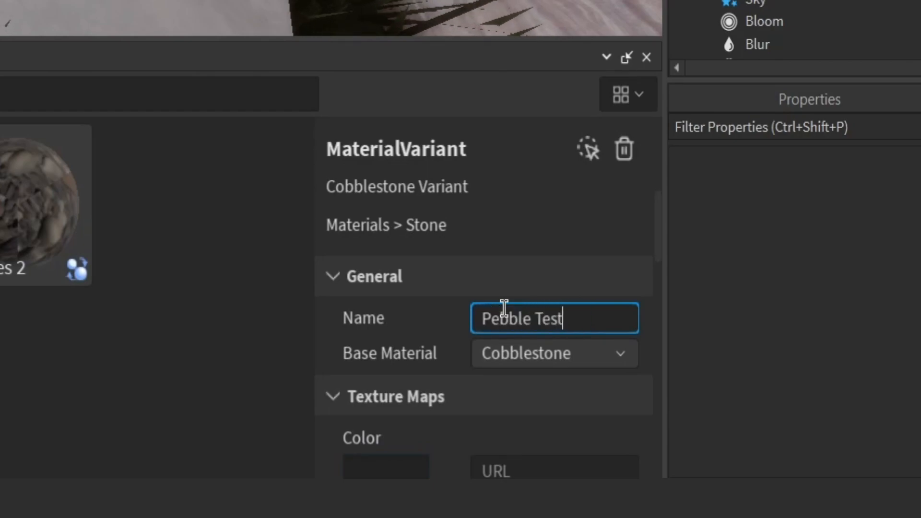
pyautogui.press('Return')
# Step: From the ganges_river_pebbles_2k (1) textures folder, import ganges_river_pebbles_diff_2k as the variant's Color map and ganges_river_pebbles_arm_2k as its Metalness map
pyautogui.scroll(-6, 431, 176)
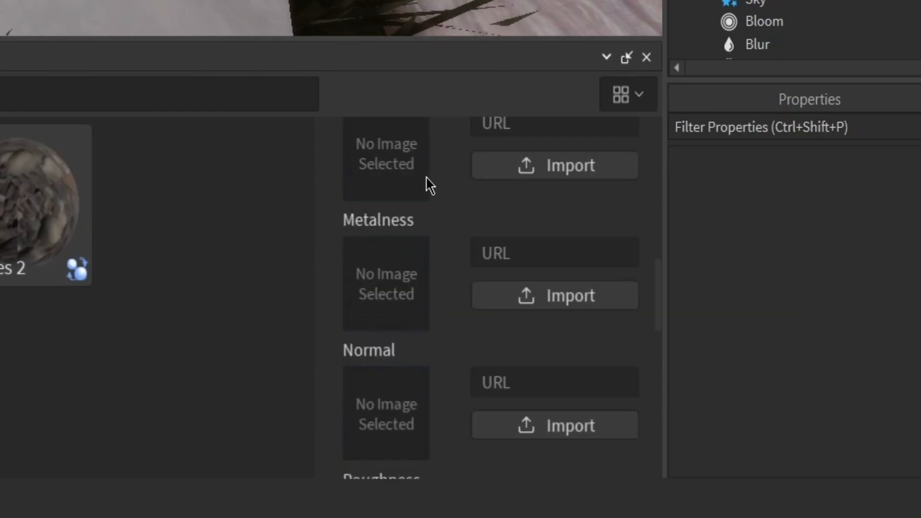
pyautogui.scroll(3, 495, 248)
pyautogui.moveTo(656, 260); pyautogui.dragTo(654, 274)
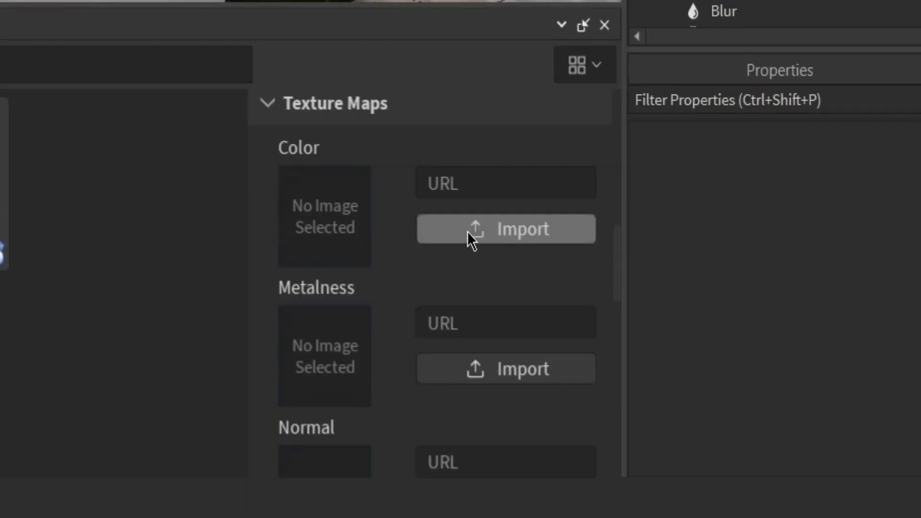
pyautogui.click(467, 231)
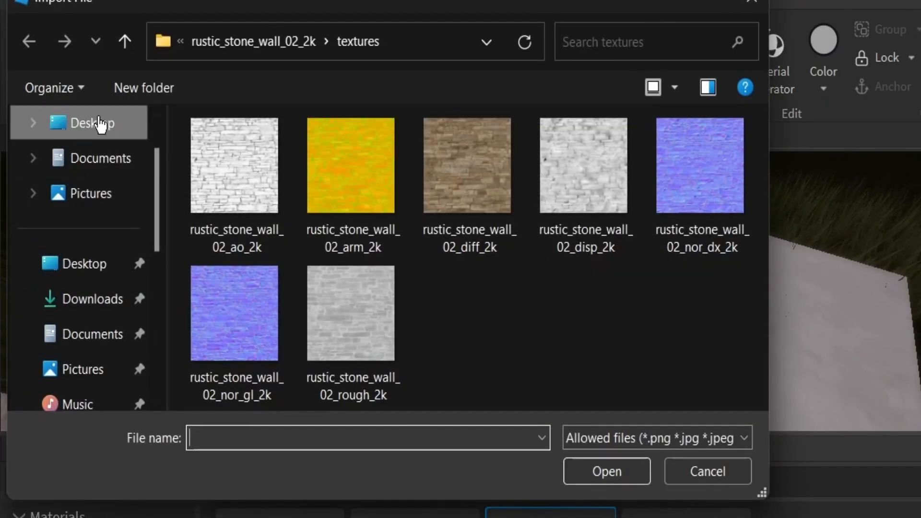
pyautogui.click(100, 123)
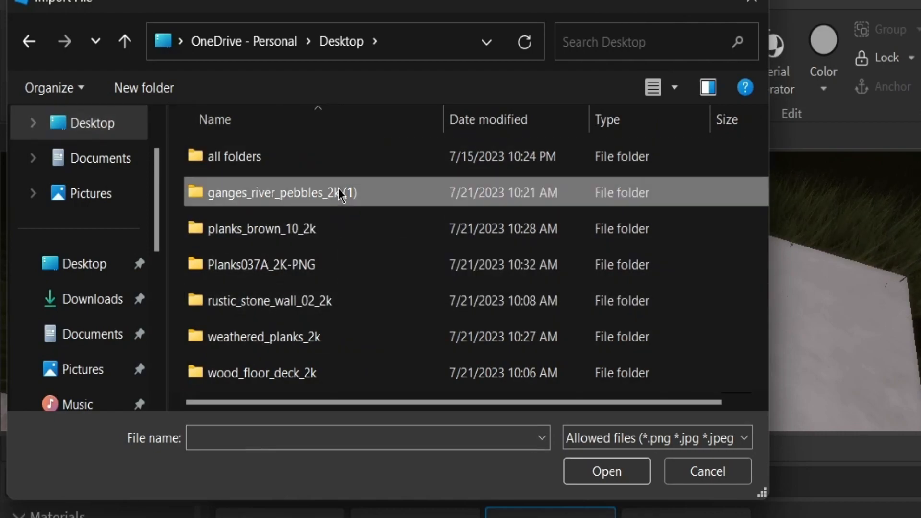
pyautogui.doubleClick(401, 190)
pyautogui.doubleClick(271, 169)
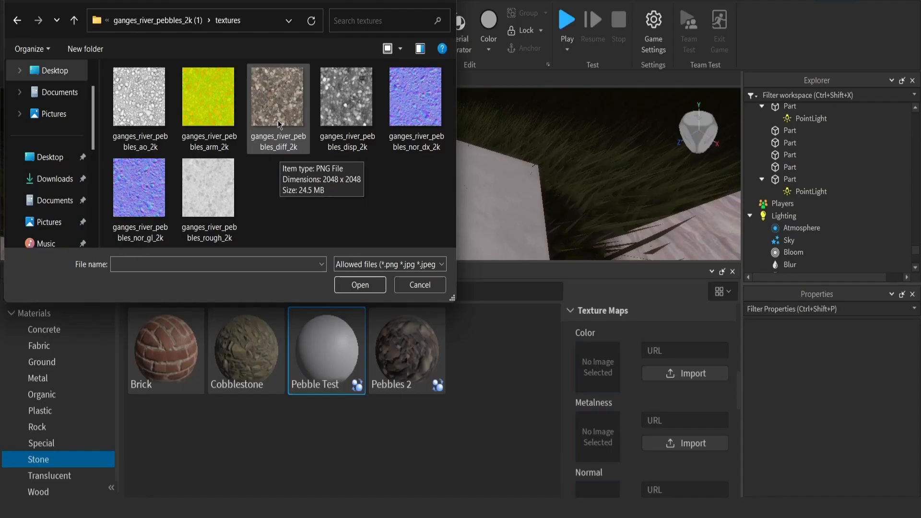
pyautogui.doubleClick(474, 243)
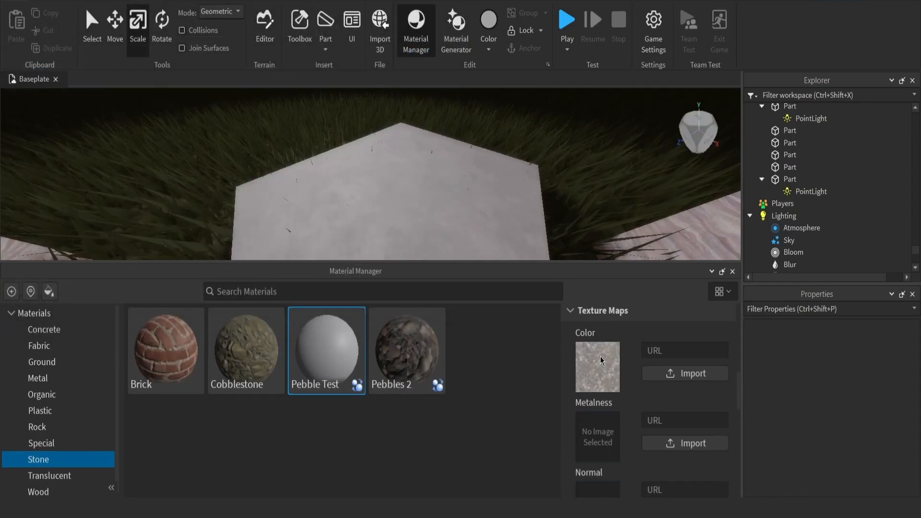
pyautogui.click(685, 443)
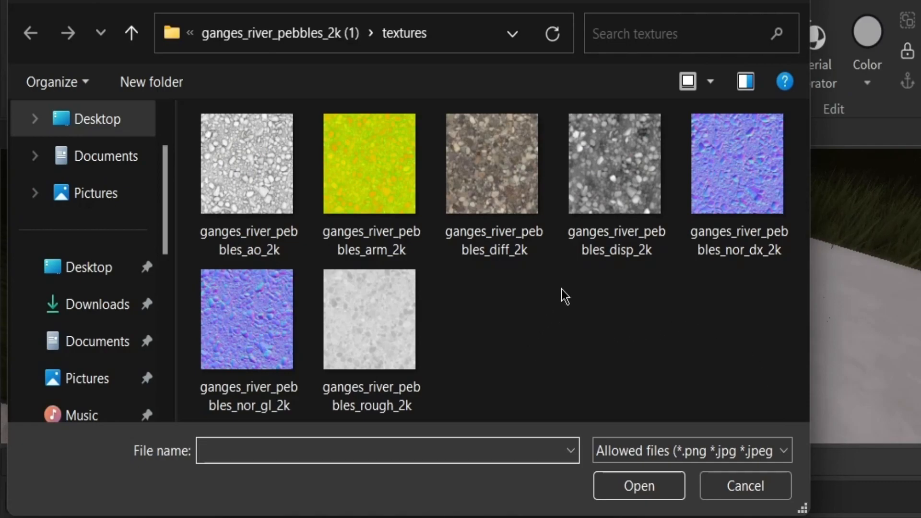
pyautogui.doubleClick(374, 240)
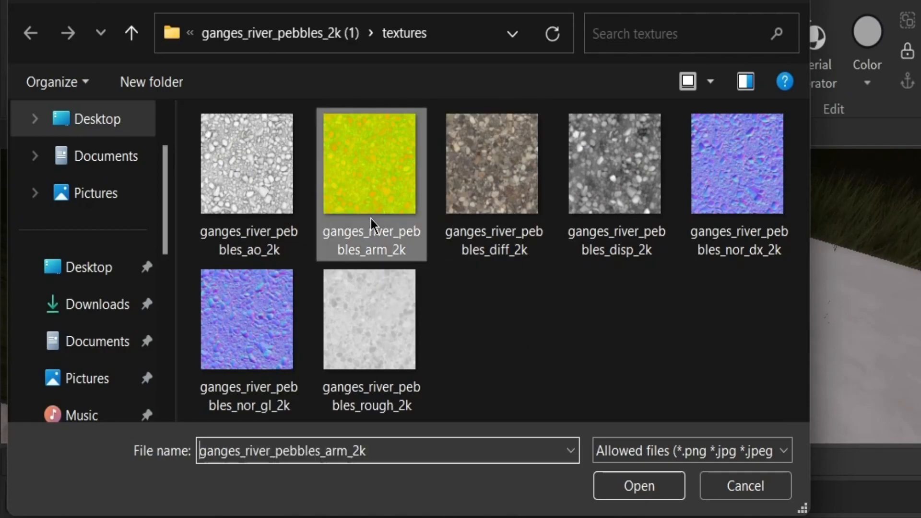
# Step: Import ganges_river_pebbles_nor_dx_2k as the variant's Normal map and ganges_river_pebbles_rough_2k as its Roughness map
pyautogui.scroll(-2, 506, 304)
pyautogui.scroll(-2, 505, 303)
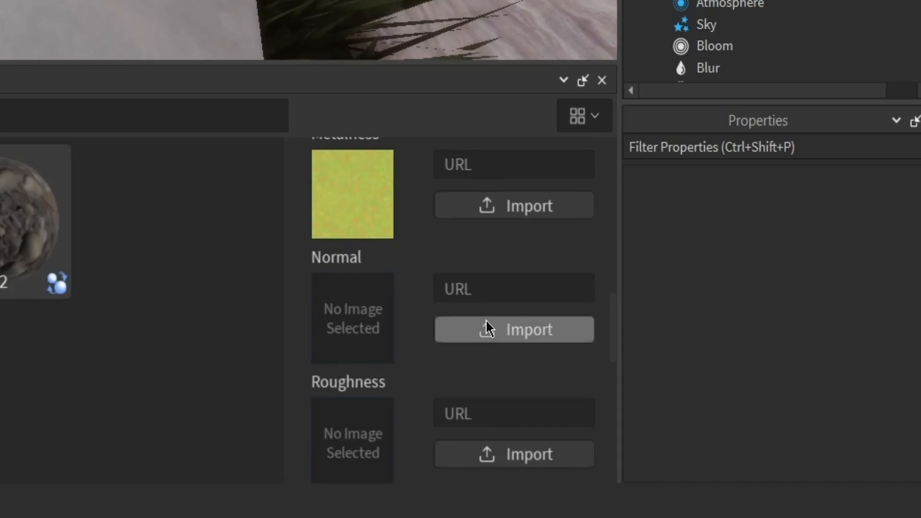
pyautogui.click(486, 326)
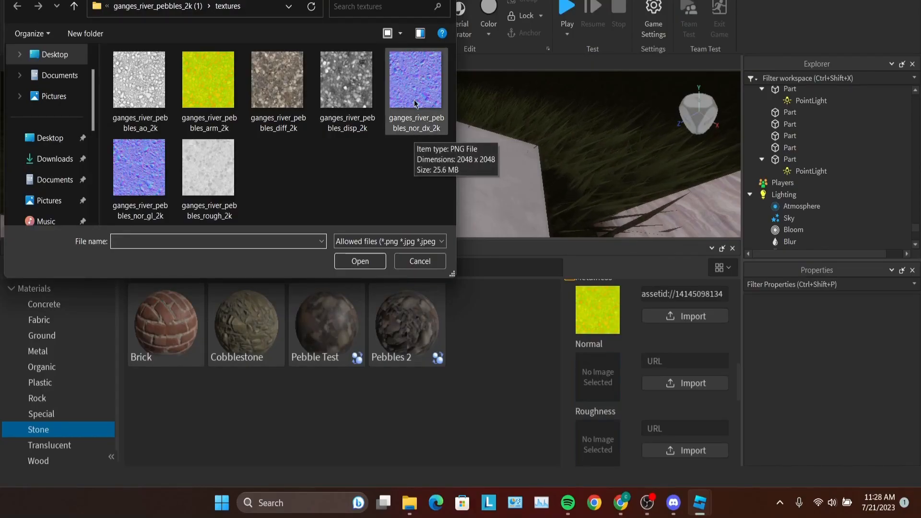
pyautogui.doubleClick(415, 128)
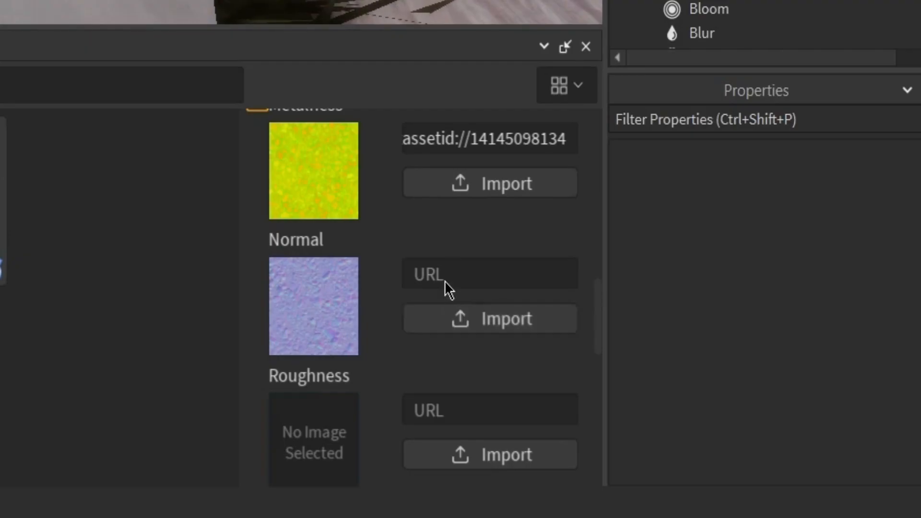
pyautogui.scroll(-2, 663, 368)
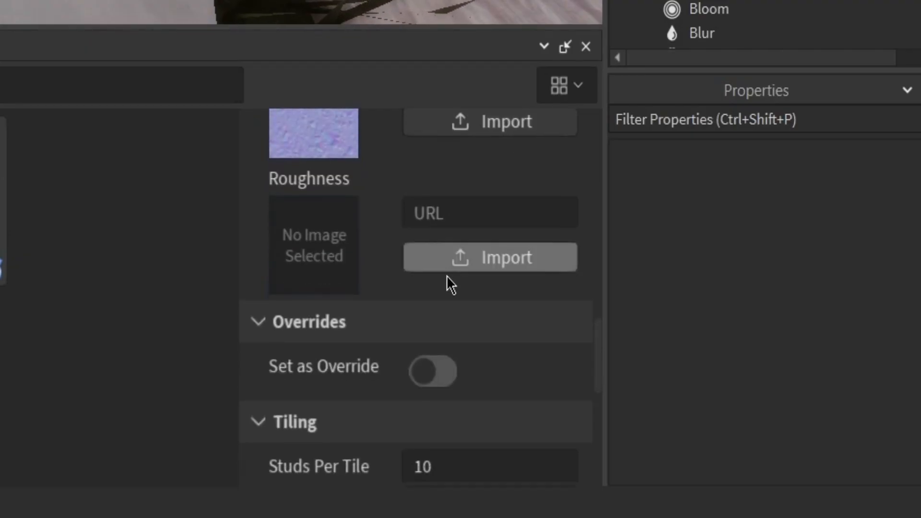
pyautogui.click(464, 254)
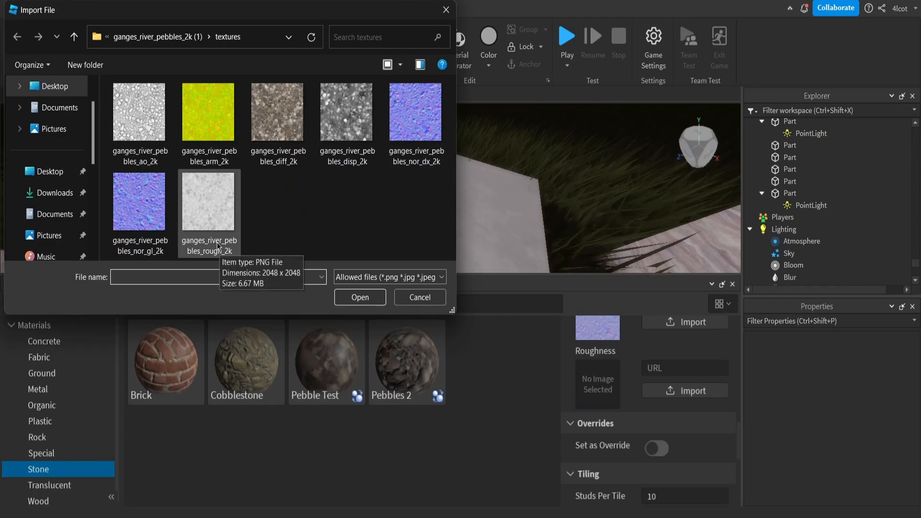
pyautogui.doubleClick(353, 374)
# Step: Review the Pebble Test variant's settings, from its name and base material through all four texture maps to Overrides and Tiling
pyautogui.scroll(3, 640, 370)
pyautogui.scroll(3, 640, 370)
pyautogui.scroll(-5, 640, 371)
pyautogui.scroll(3, 641, 371)
pyautogui.scroll(1, 639, 369)
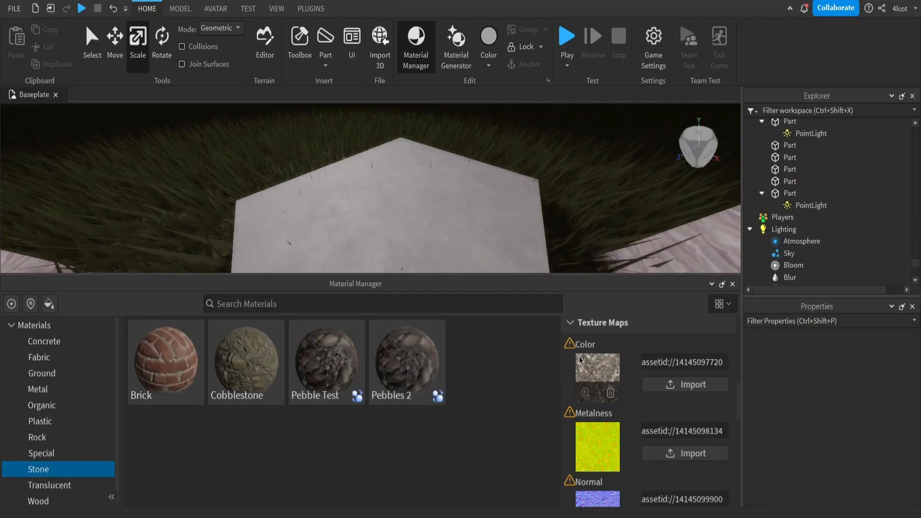
pyautogui.scroll(3, 583, 361)
pyautogui.scroll(-3, 619, 365)
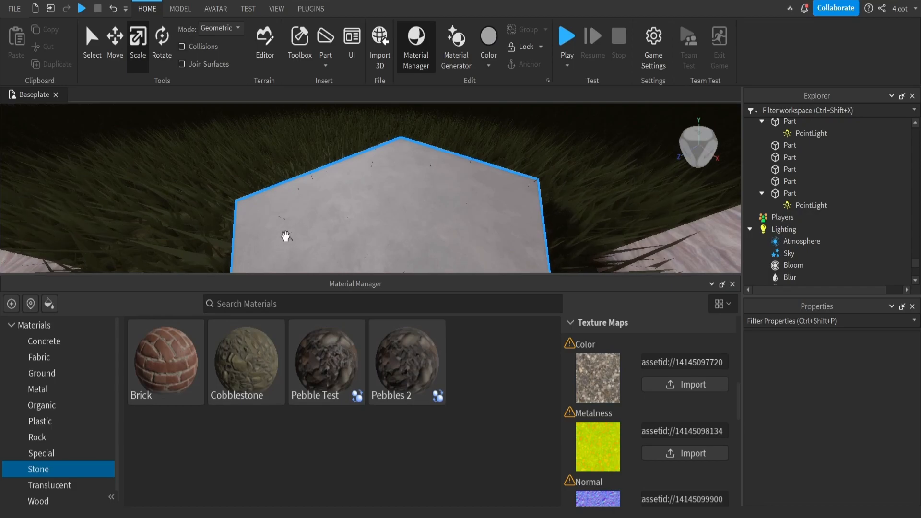
pyautogui.click(476, 196)
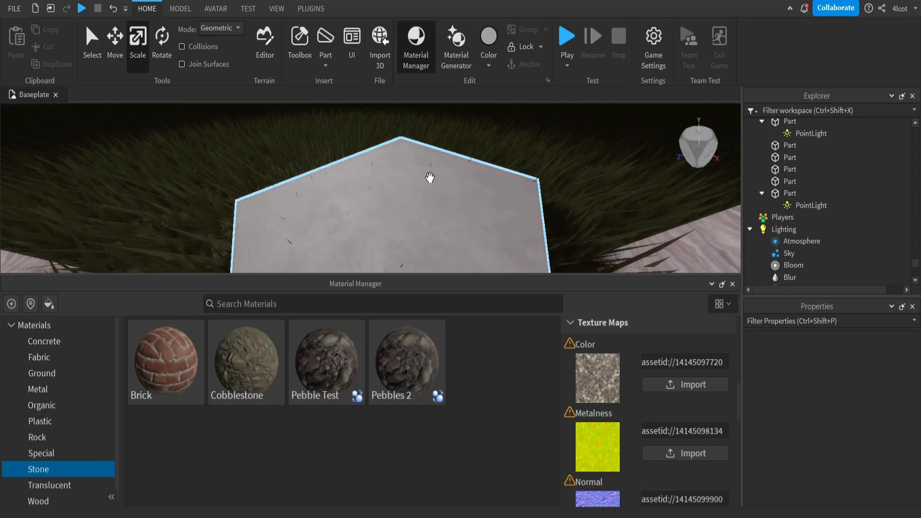
pyautogui.moveTo(474, 153); pyautogui.dragTo(532, 227, button='right')
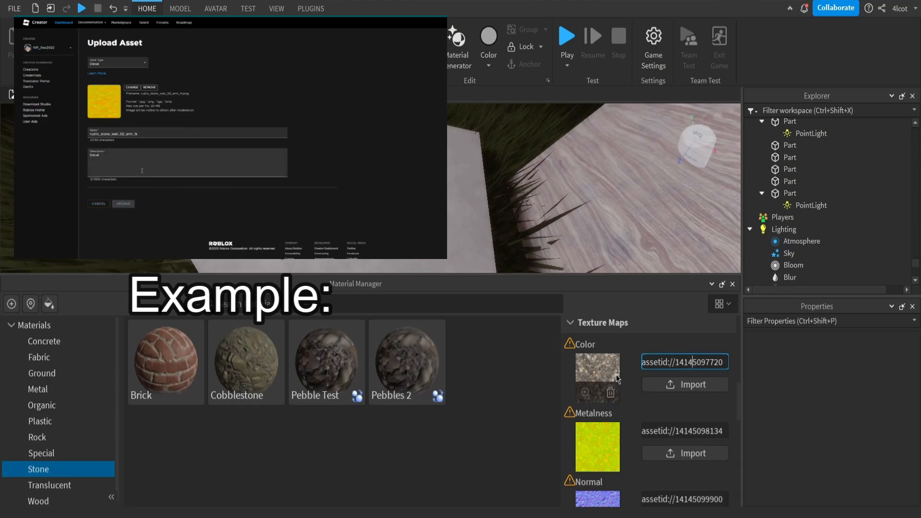
pyautogui.moveTo(601, 470)
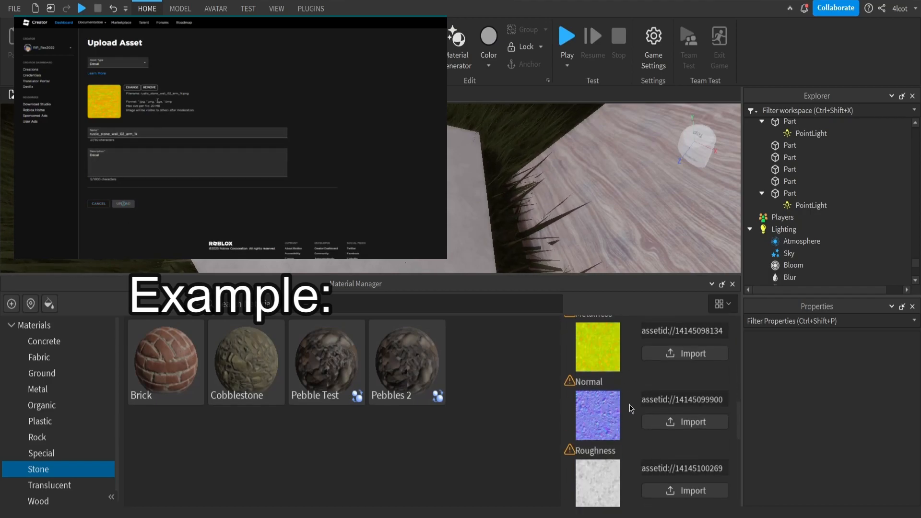
pyautogui.scroll(3, 631, 409)
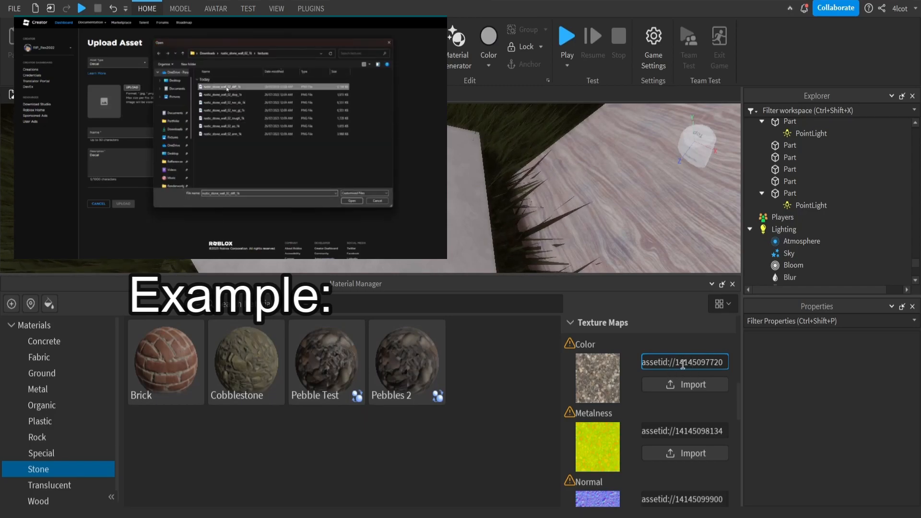
pyautogui.scroll(3, 693, 374)
pyautogui.scroll(-6, 638, 380)
pyautogui.scroll(3, 638, 380)
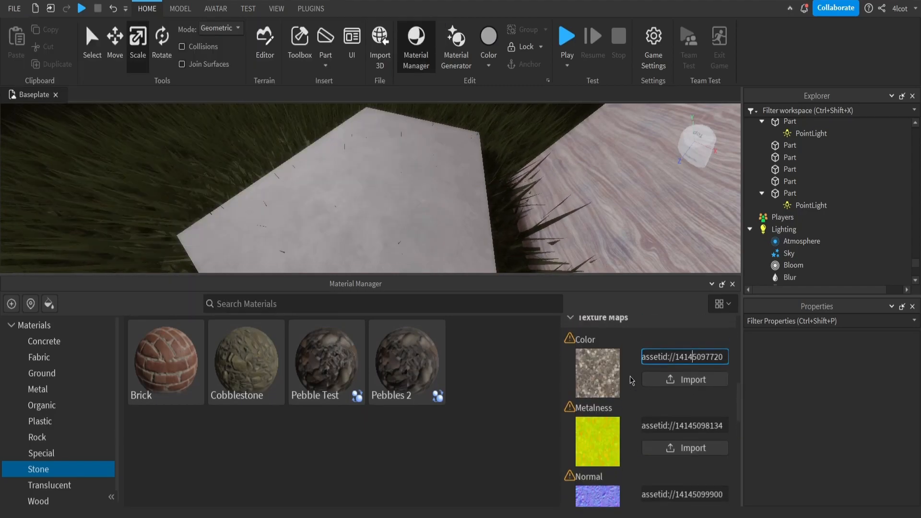
pyautogui.scroll(-3, 624, 363)
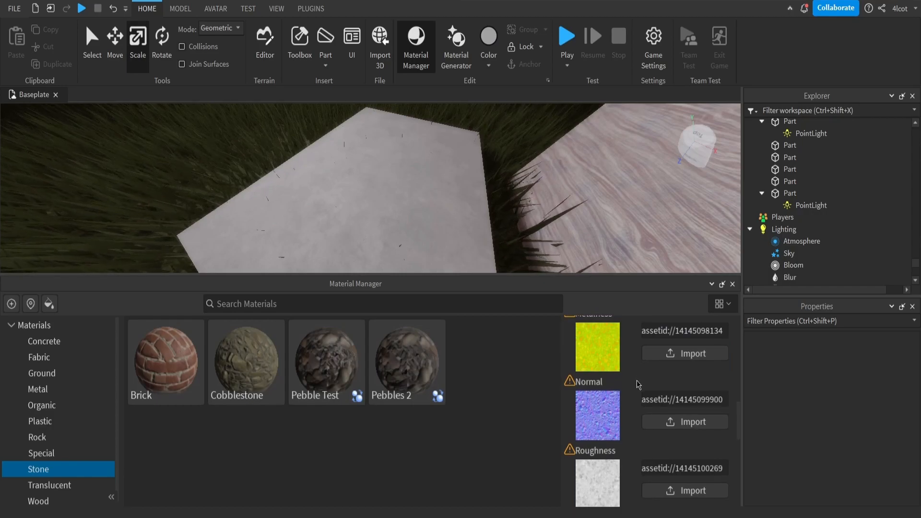
pyautogui.scroll(-5, 634, 456)
pyautogui.scroll(10, 631, 422)
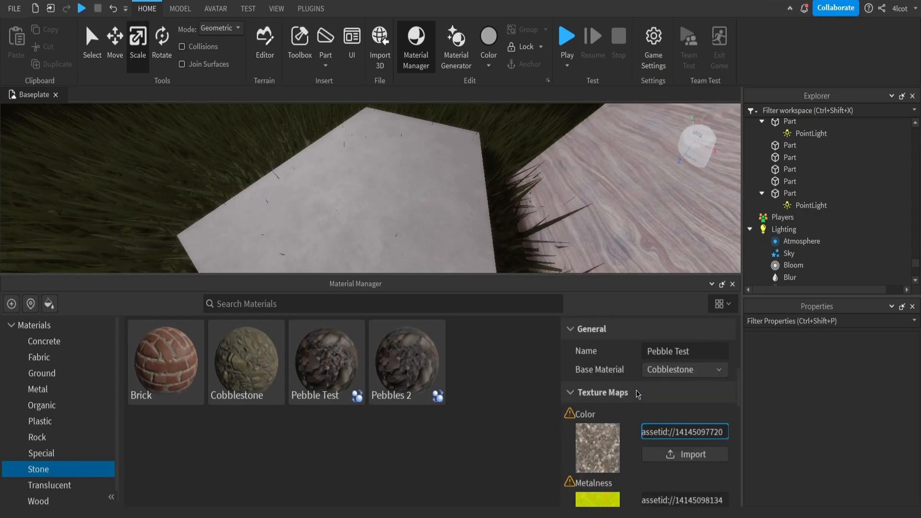
pyautogui.scroll(-6, 641, 392)
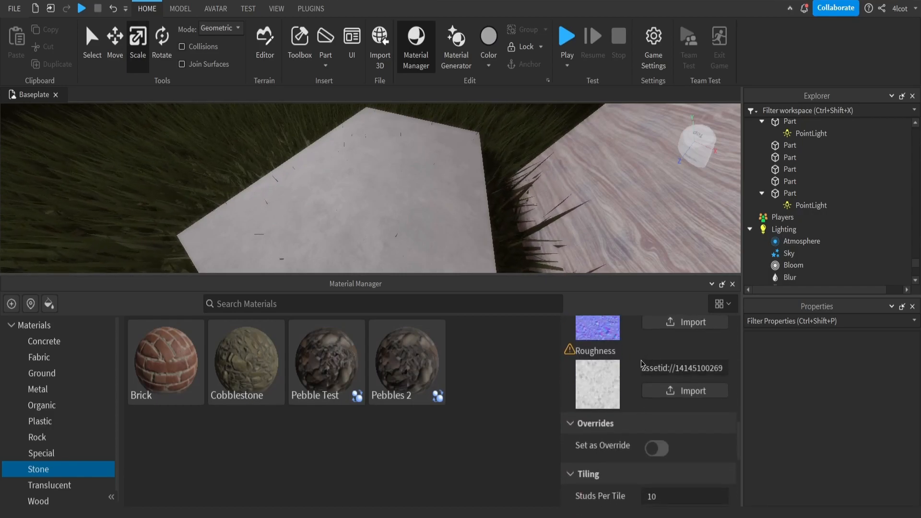
# Step: Apply the Pebble Test variant to the grey concrete part standing in the grass
pyautogui.moveTo(582, 203); pyautogui.dragTo(560, 195, button='right')
pyautogui.click(379, 187)
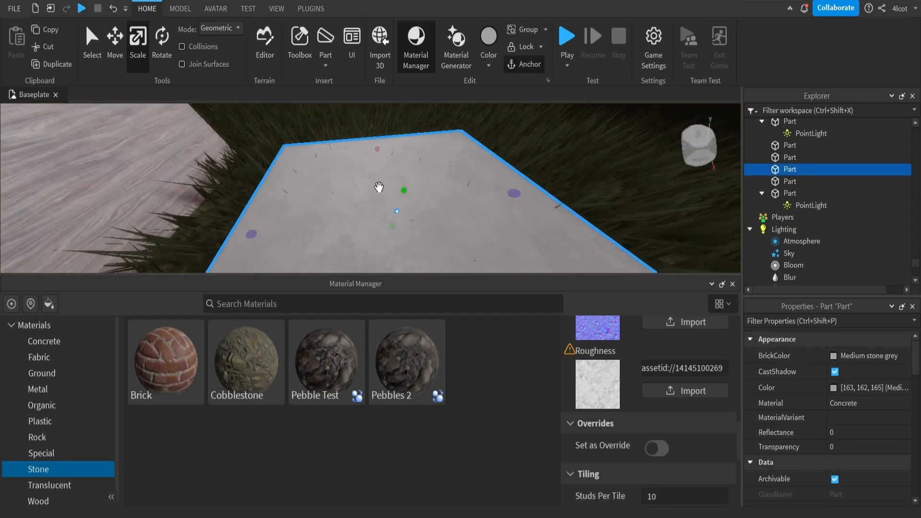
pyautogui.moveTo(351, 335)
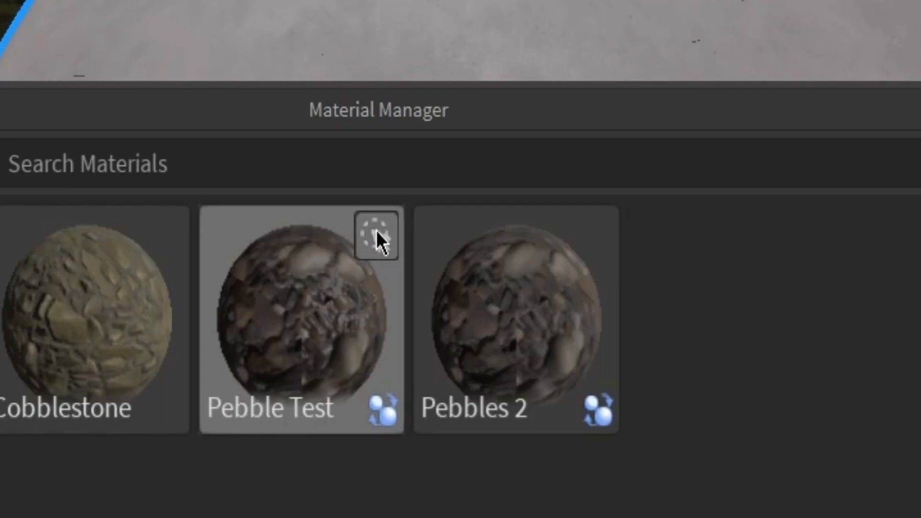
pyautogui.click(376, 235)
pyautogui.scroll(-5, 422, 160)
pyautogui.moveTo(420, 143); pyautogui.dragTo(422, 143, button='right')
pyautogui.scroll(3, 422, 142)
pyautogui.scroll(2, 313, 110)
pyautogui.moveTo(313, 111); pyautogui.dragTo(398, 138, button='right')
pyautogui.scroll(-5, 339, 125)
# Step: Apply the Wood variant MaterialVariant1 to the large upright wood part and inspect its surface up close
pyautogui.click(275, 163)
pyautogui.moveTo(287, 156); pyautogui.dragTo(288, 157, button='right')
pyautogui.moveTo(401, 167); pyautogui.dragTo(456, 181, button='right')
pyautogui.click(383, 125)
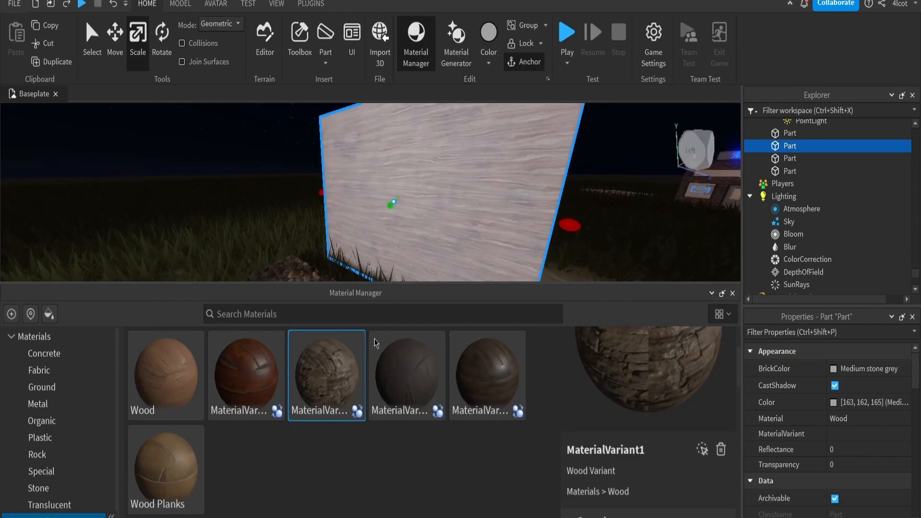
pyautogui.moveTo(401, 193); pyautogui.dragTo(409, 146, button='right')
pyautogui.click(356, 343)
pyautogui.moveTo(424, 207); pyautogui.dragTo(443, 192, button='right')
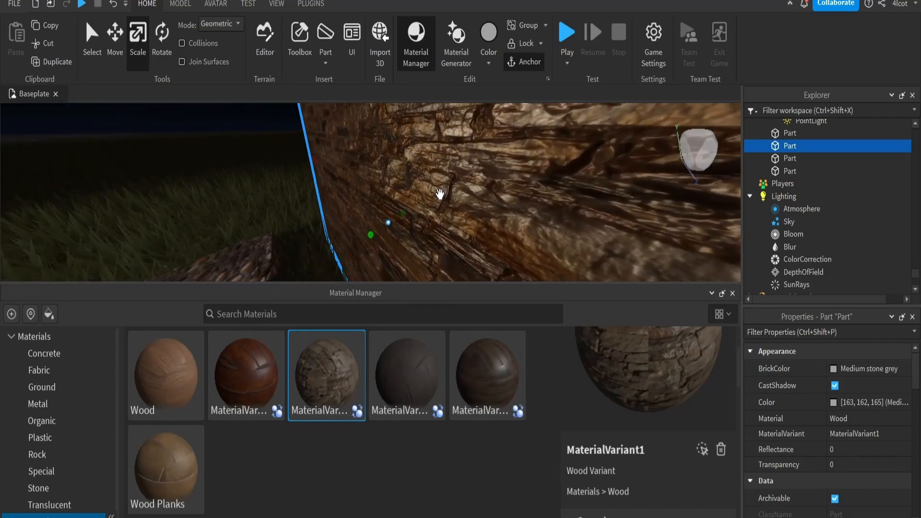
pyautogui.moveTo(377, 212); pyautogui.dragTo(371, 225, button='middle')
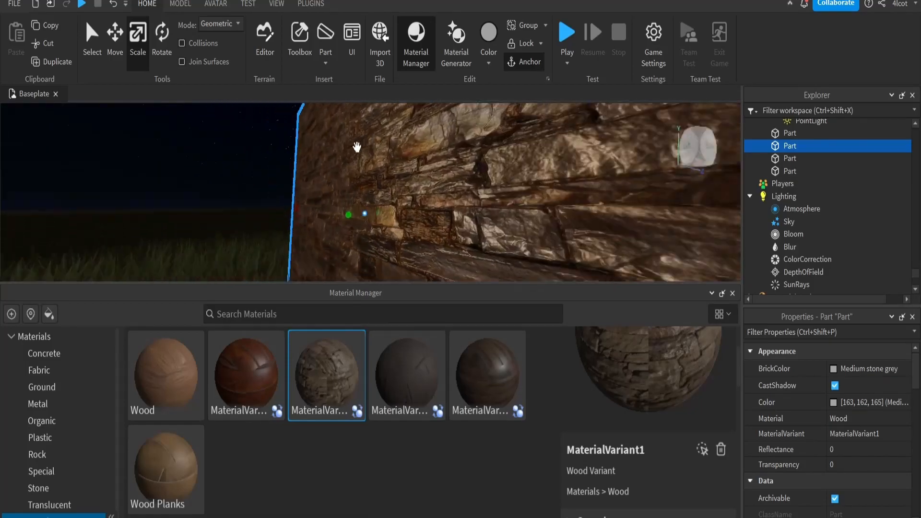
pyautogui.moveTo(360, 146); pyautogui.dragTo(361, 145, button='right')
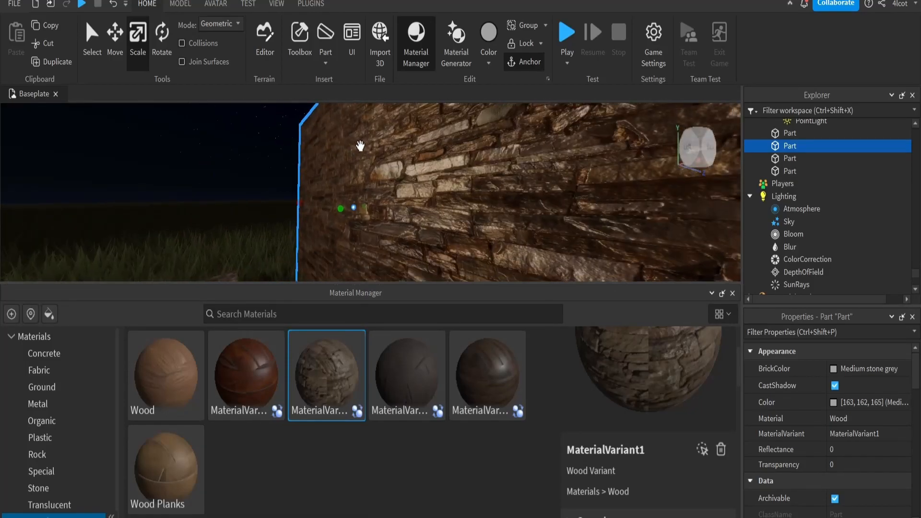
# Step: Inspect the brick building's interior, select its wooden floor and open the dark plank Wood variant's details
pyautogui.click(245, 144)
pyautogui.moveTo(245, 144); pyautogui.dragTo(281, 146, button='right')
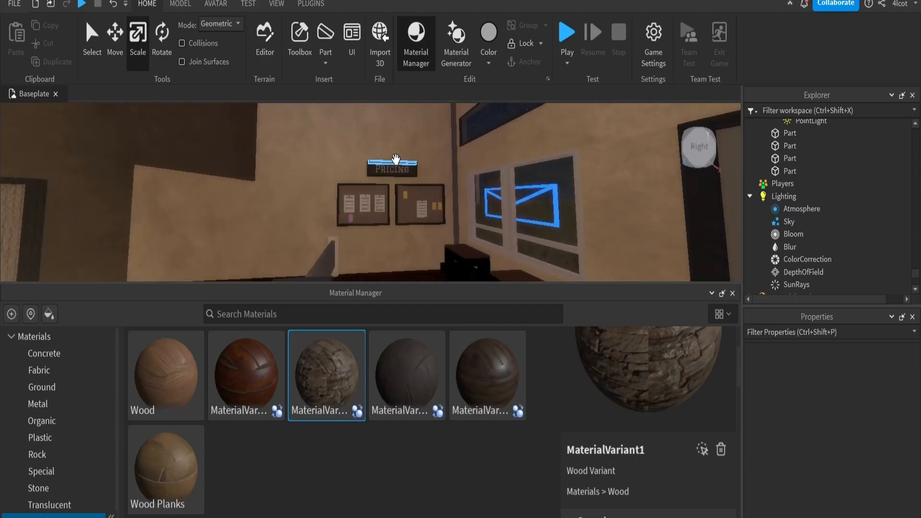
pyautogui.moveTo(393, 161); pyautogui.dragTo(424, 144, button='right')
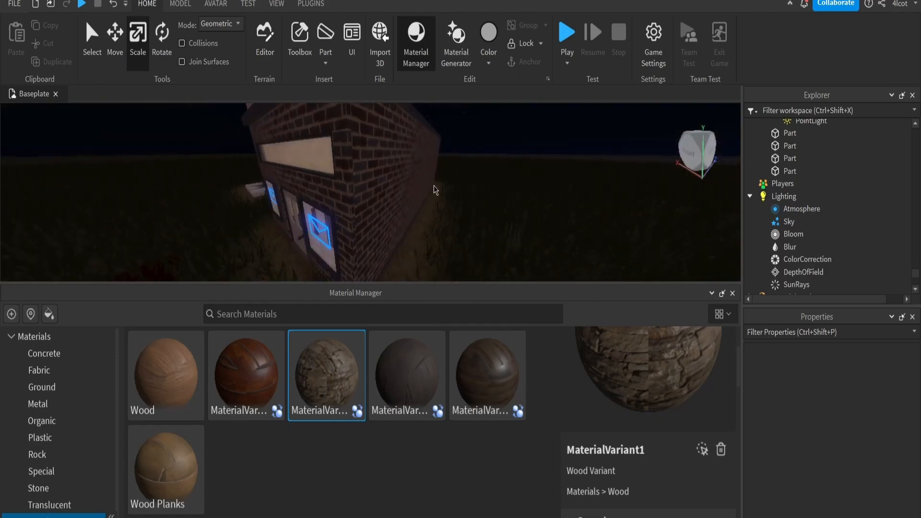
pyautogui.press('w')
pyautogui.moveTo(434, 186); pyautogui.dragTo(354, 195, button='right')
pyautogui.click(303, 191)
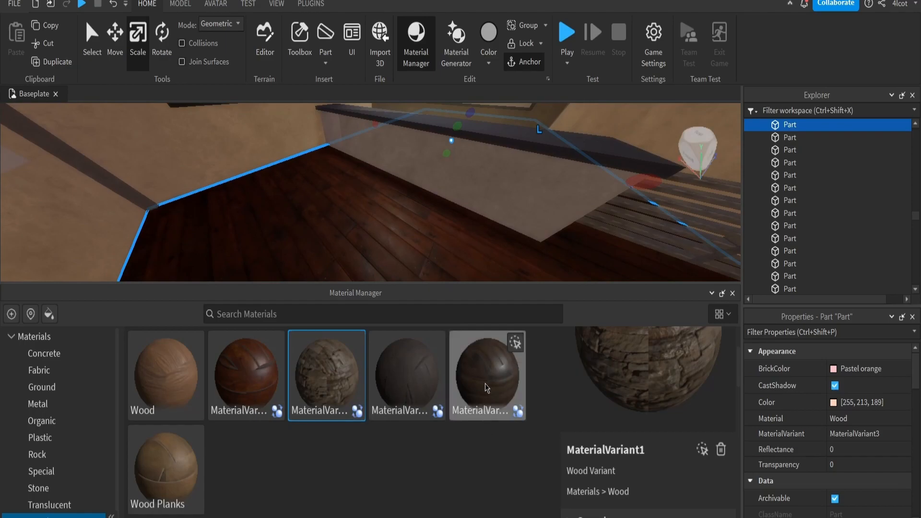
pyautogui.click(499, 369)
pyautogui.scroll(3, 661, 387)
pyautogui.moveTo(330, 117); pyautogui.dragTo(466, 212, button='right')
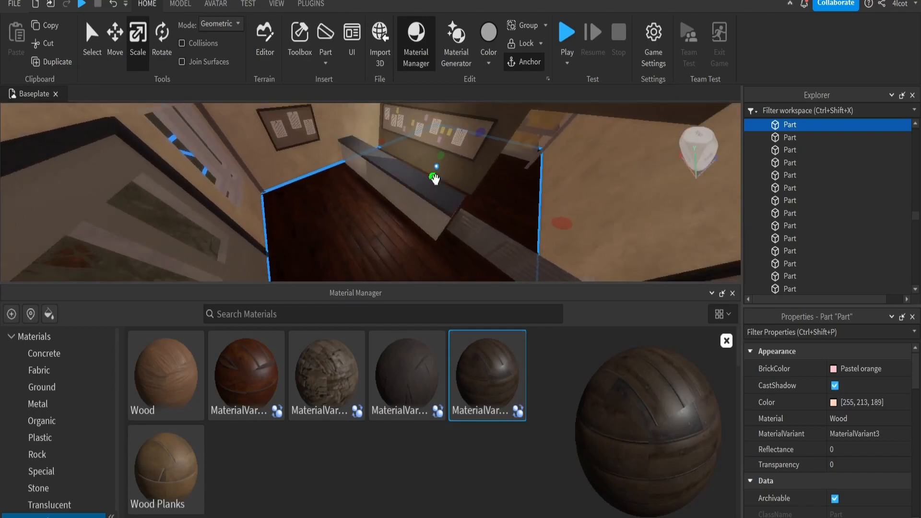
# Step: Apply MaterialVariant1 to the khaki concrete wall inside the building
pyautogui.click(421, 181)
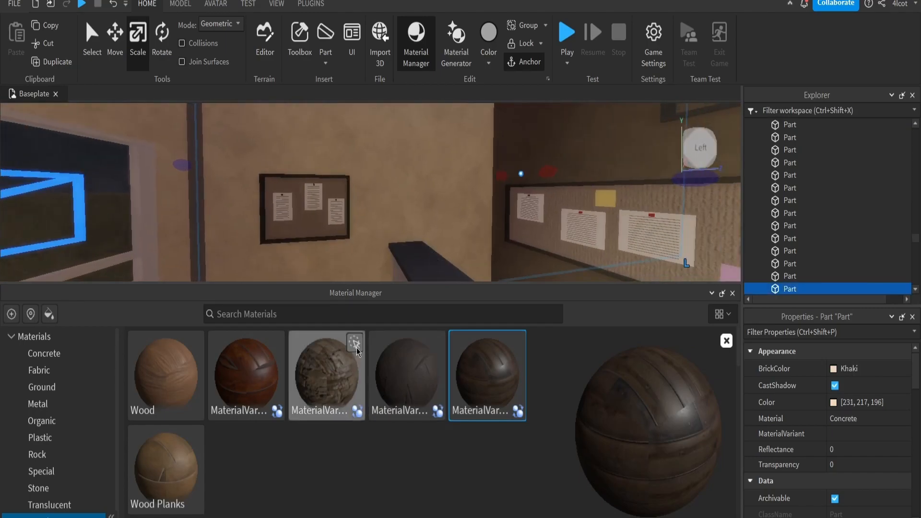
pyautogui.moveTo(356, 347); pyautogui.dragTo(426, 200)
pyautogui.scroll(3, 427, 201)
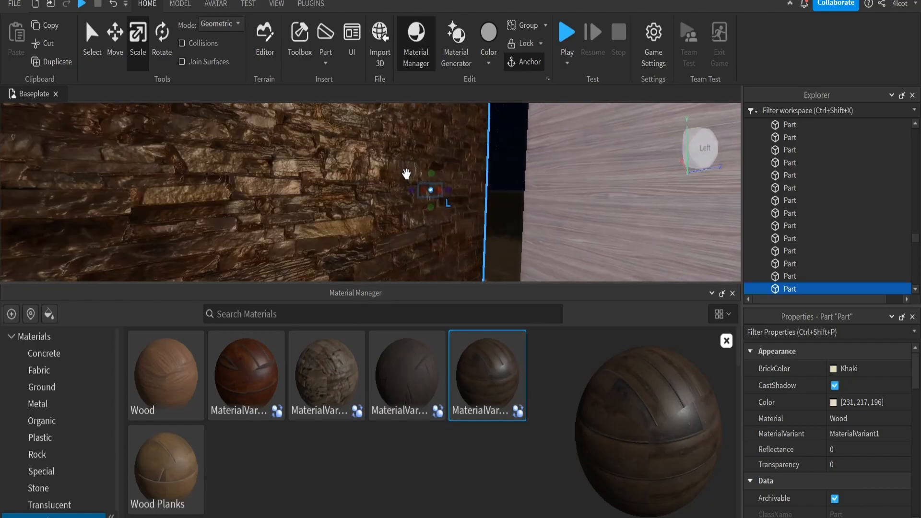
pyautogui.moveTo(408, 175); pyautogui.dragTo(459, 200, button='right')
# Step: Stand the dark grey plastic block upright on the counter, near the stone-textured wall
pyautogui.click(379, 198)
pyautogui.moveTo(548, 209); pyautogui.dragTo(549, 209)
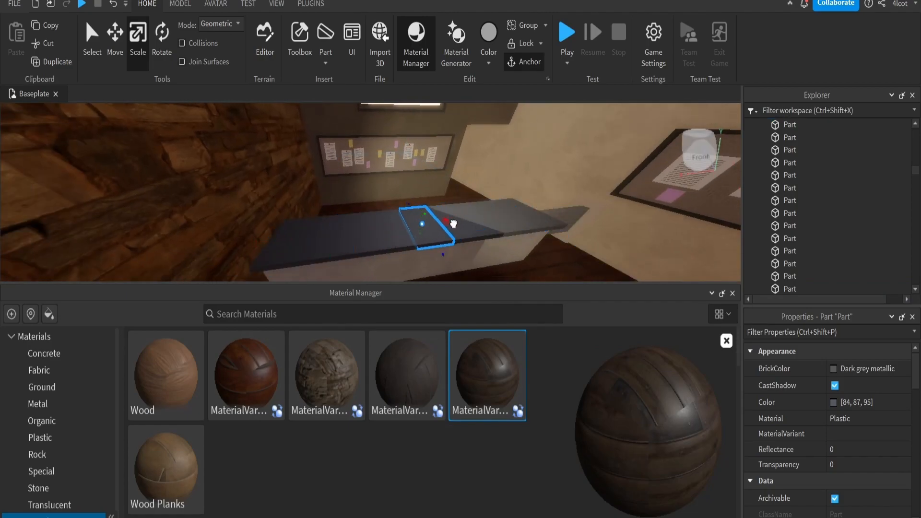
pyautogui.moveTo(435, 171); pyautogui.dragTo(336, 248)
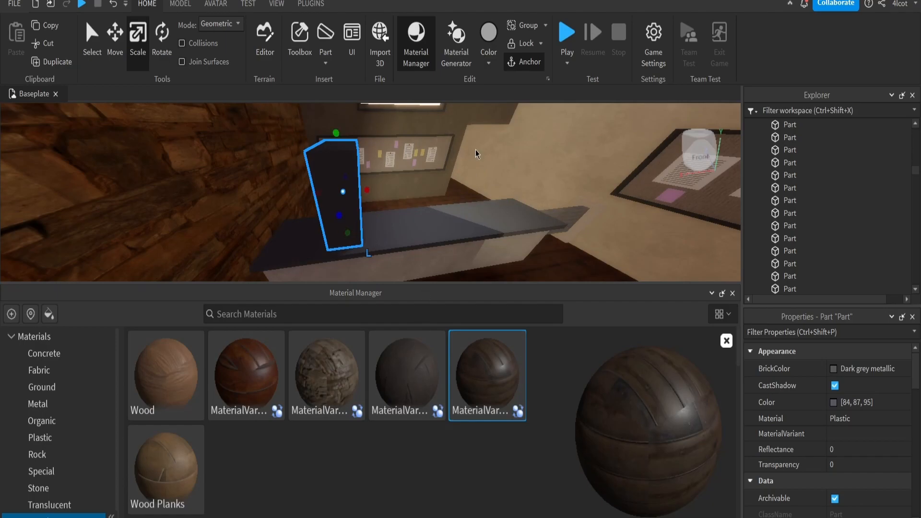
# Step: Select the stone-textured wall and the dark block on the counter, examining the wall's surface from several angles
pyautogui.press('w')
pyautogui.moveTo(385, 190); pyautogui.dragTo(385, 189, button='right')
pyautogui.press('e')
pyautogui.moveTo(233, 198); pyautogui.dragTo(234, 199, button='right')
pyautogui.click(234, 199)
pyautogui.moveTo(336, 189); pyautogui.dragTo(335, 188, button='right')
pyautogui.press('w')
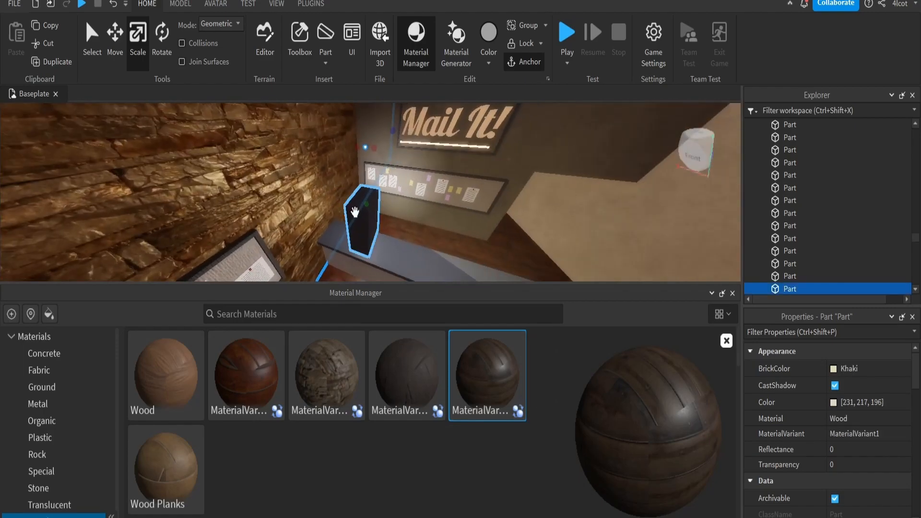
pyautogui.click(355, 211)
pyautogui.moveTo(395, 207); pyautogui.dragTo(475, 172, button='right')
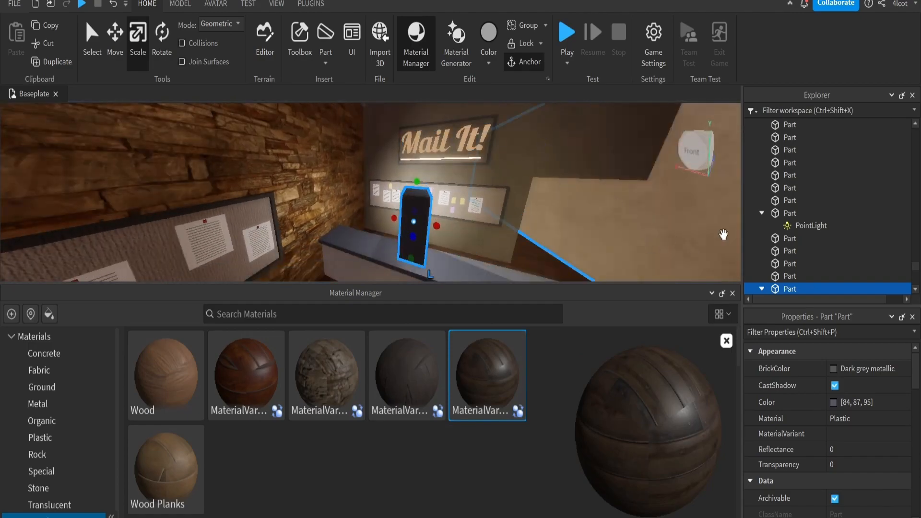
# Step: Look through the Explorer down to the services and back to Lighting, clear the selection, and inspect the lit stone wall without the Material Manager
pyautogui.moveTo(916, 267); pyautogui.dragTo(914, 285)
pyautogui.moveTo(373, 165); pyautogui.dragTo(339, 148, button='right')
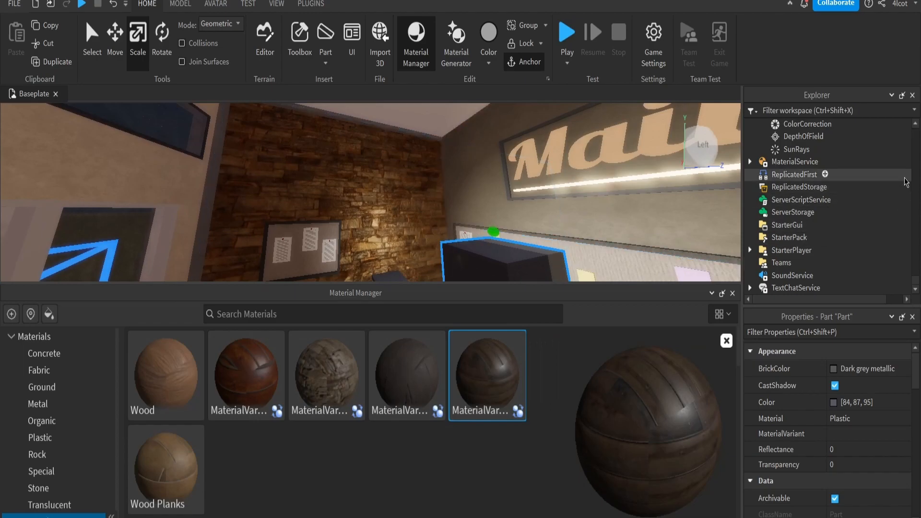
pyautogui.scroll(5, 821, 243)
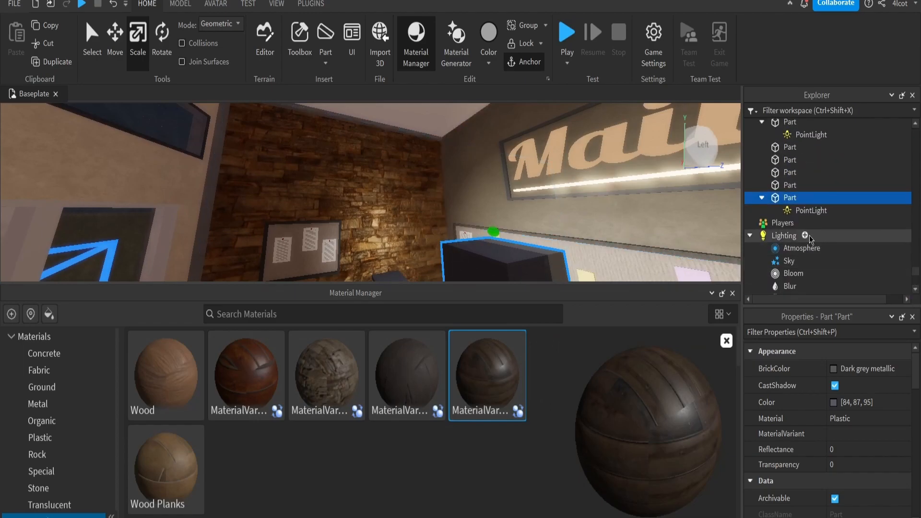
pyautogui.click(819, 236)
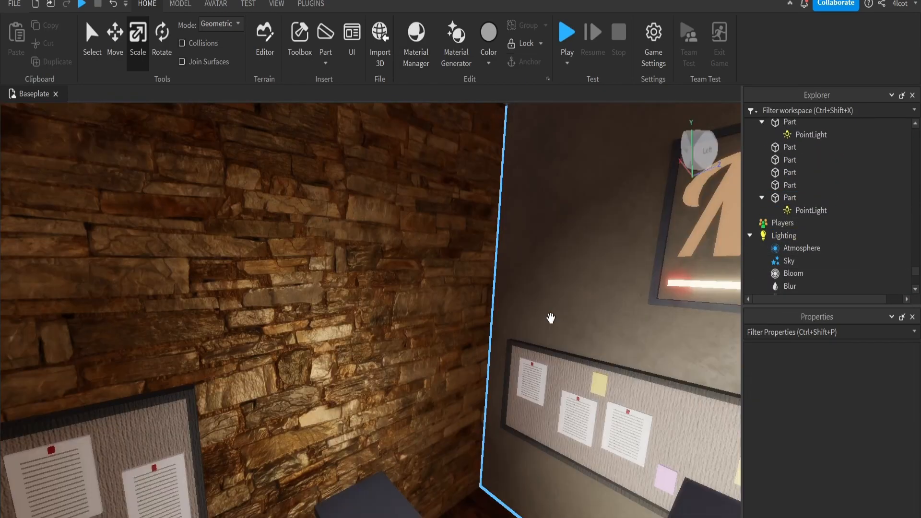
pyautogui.moveTo(551, 317); pyautogui.dragTo(550, 317, button='right')
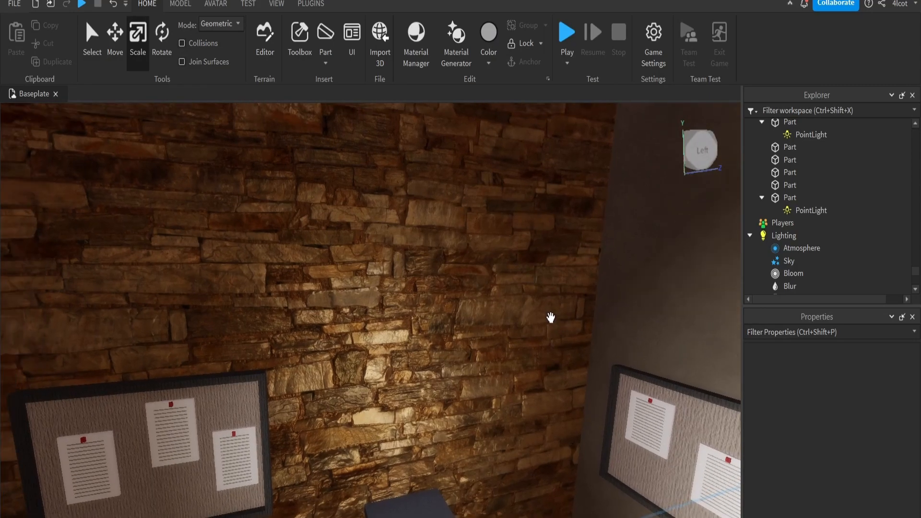